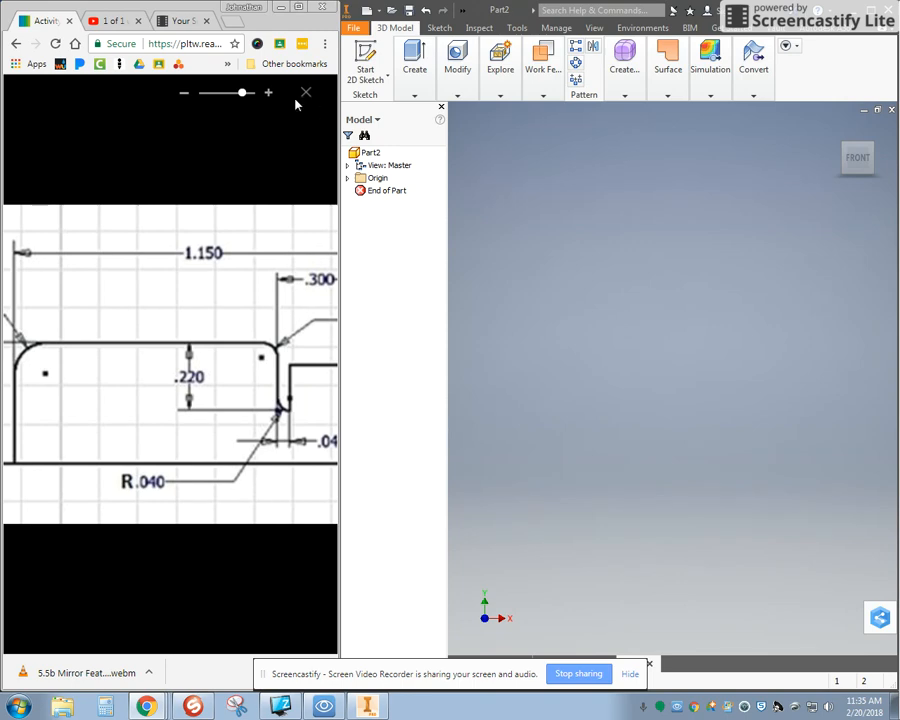
Start a 2D sketch on the front plane and draw a 0.320 in vertical line up from the origin.
left_click(185, 95)
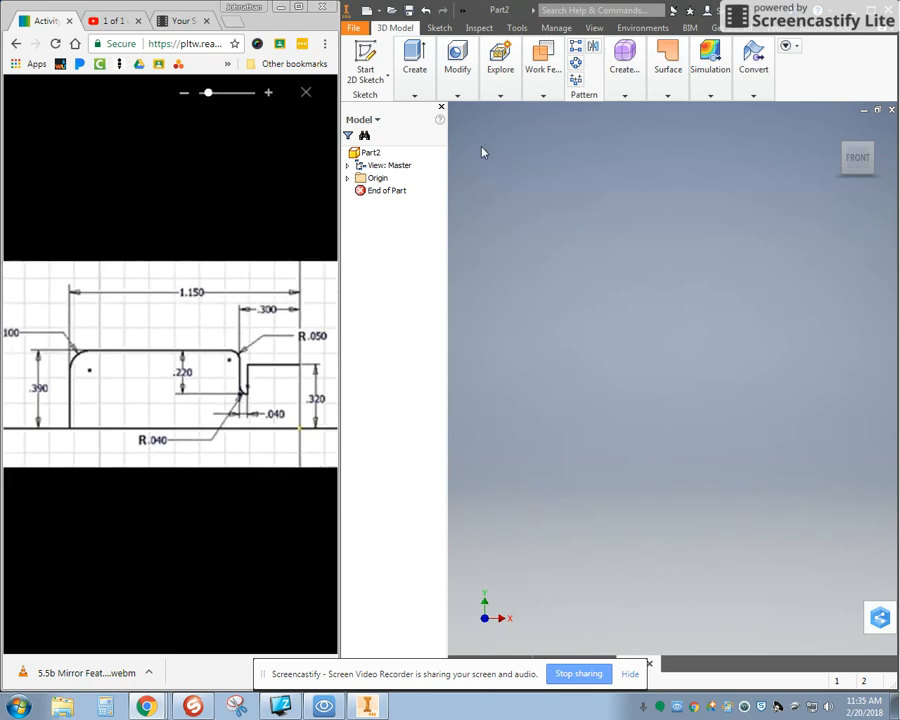
key("s")
left_click(729, 295)
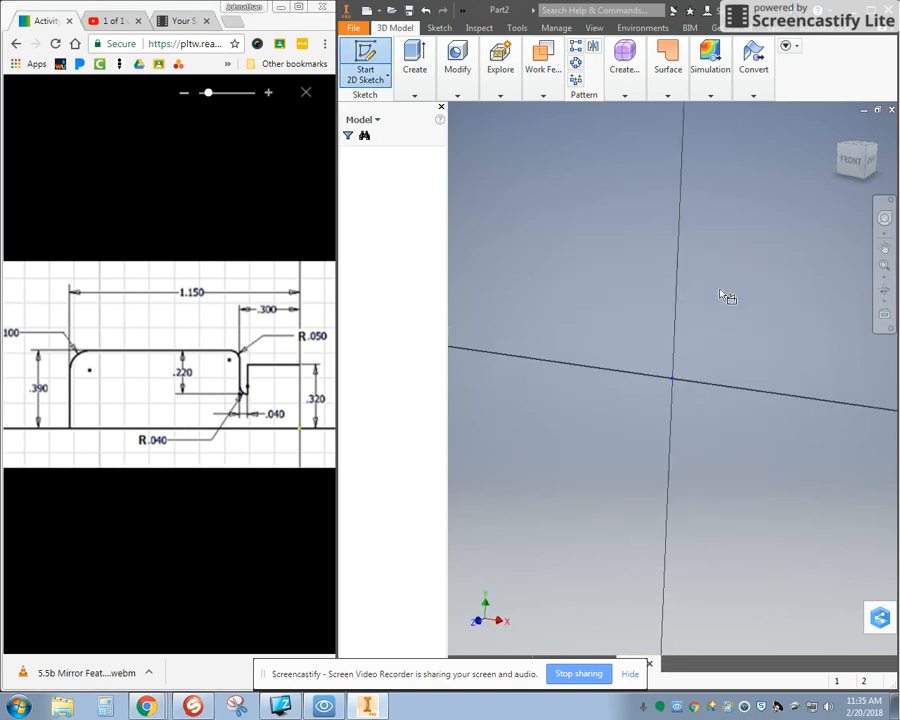
left_click(672, 378)
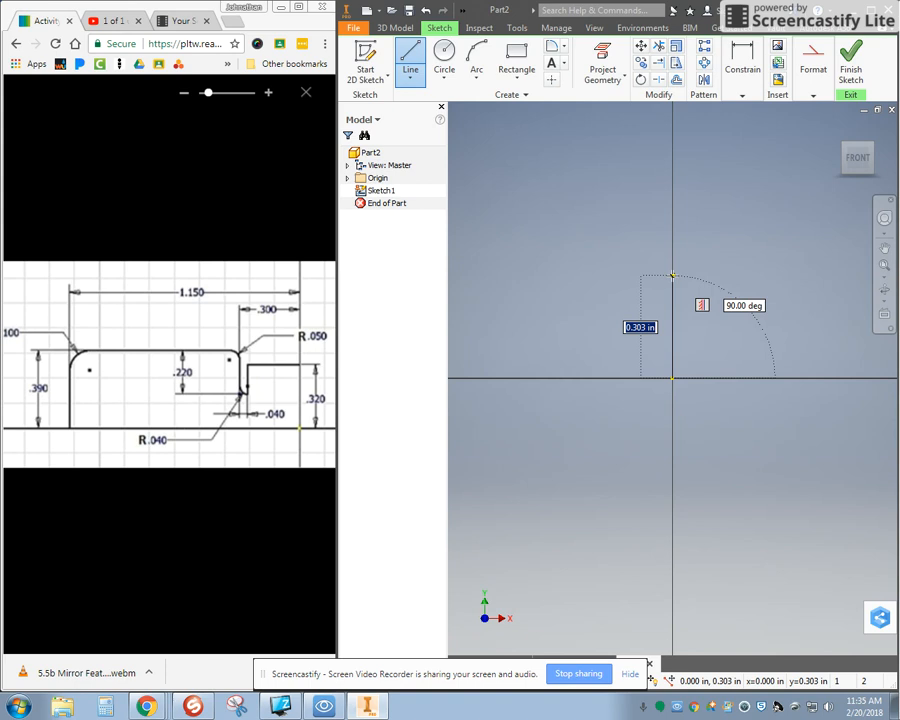
type(".320")
key("Return")
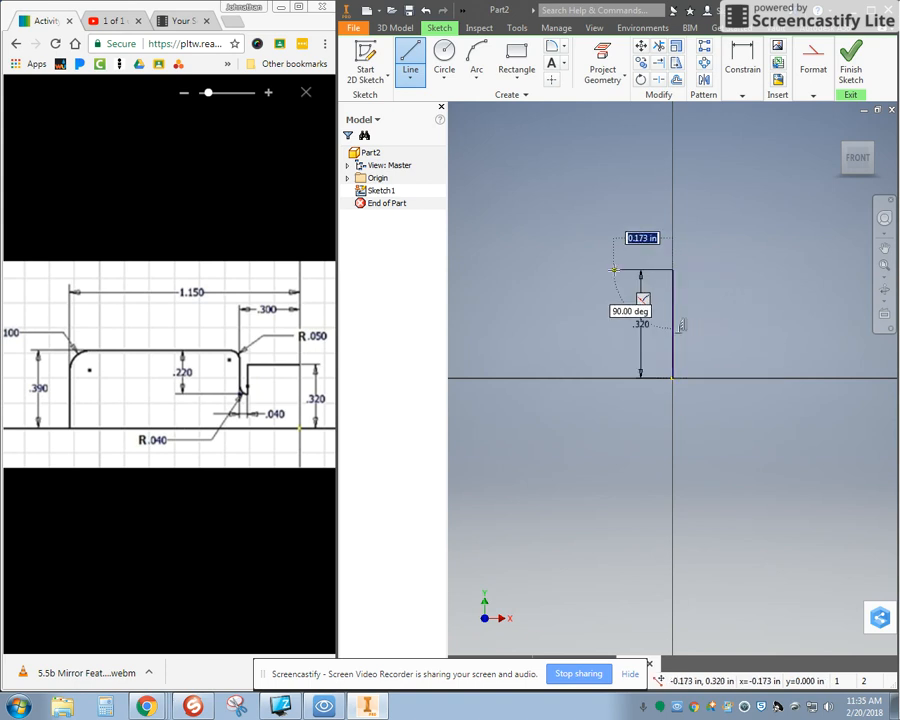
Continue the profile with lines about 0.173 in to the left, about 0.206 in down, 0.04 in left and 0.22 in up.
left_click(614, 270)
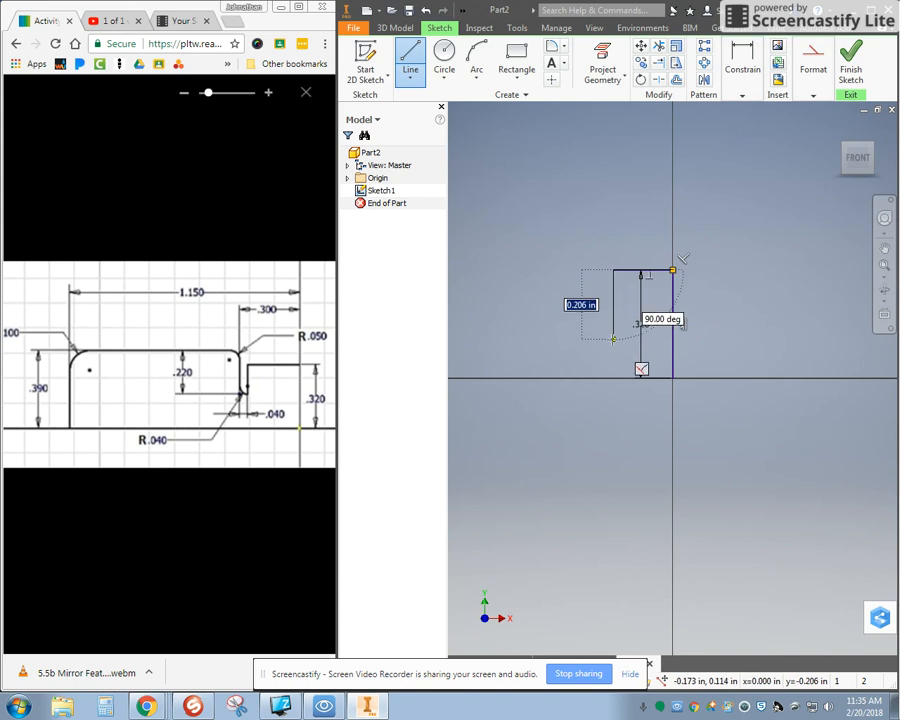
left_click(614, 339)
type(".04")
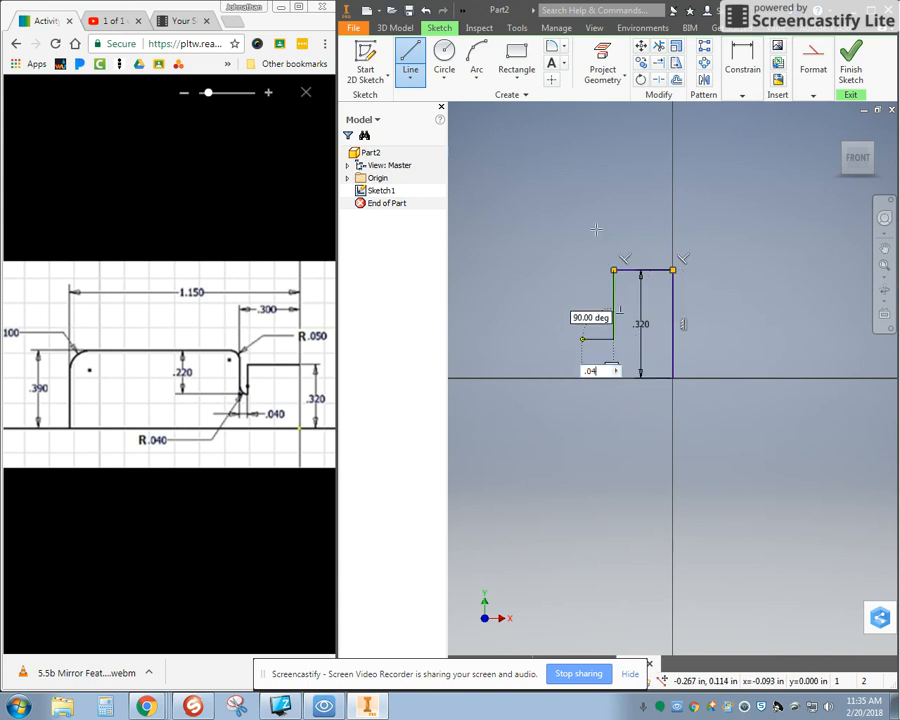
key("Return")
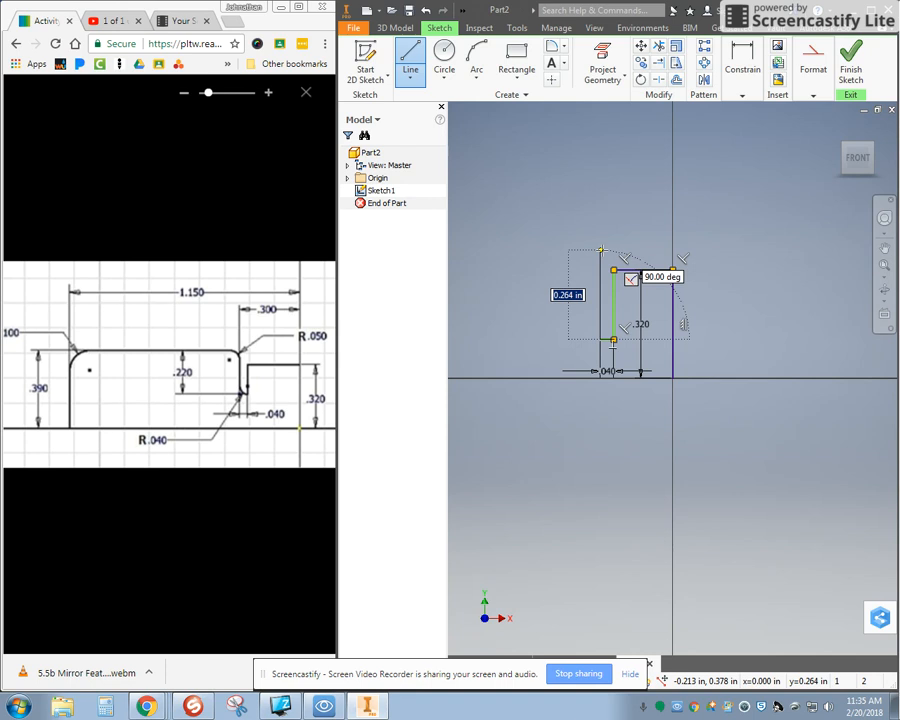
type(".22")
key("Return")
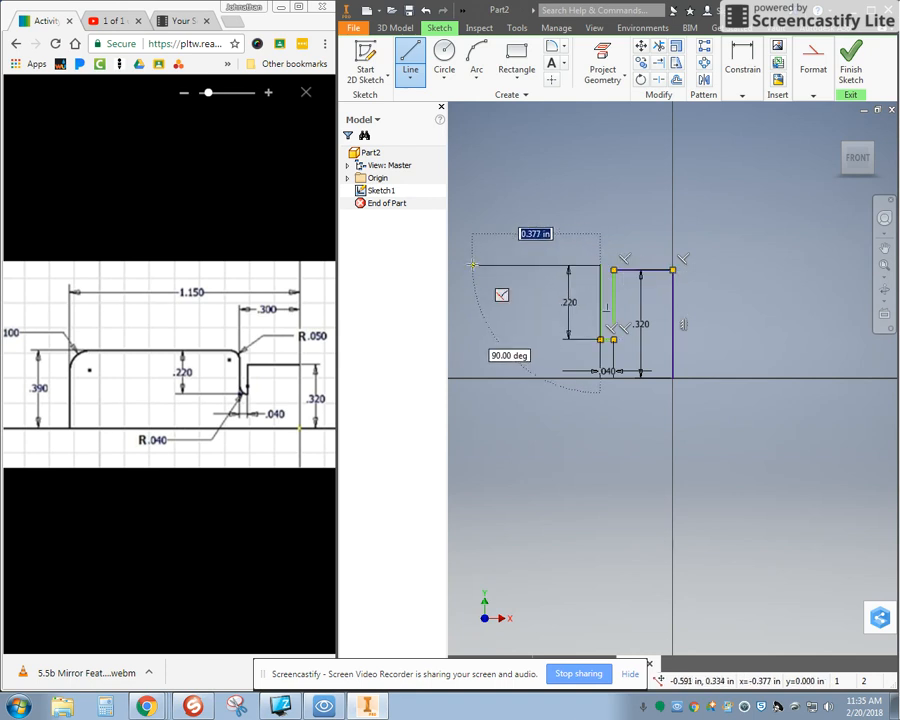
Close the profile with a line about 0.377 in to the left, one down to the horizontal axis and one back to the origin.
left_click(473, 266)
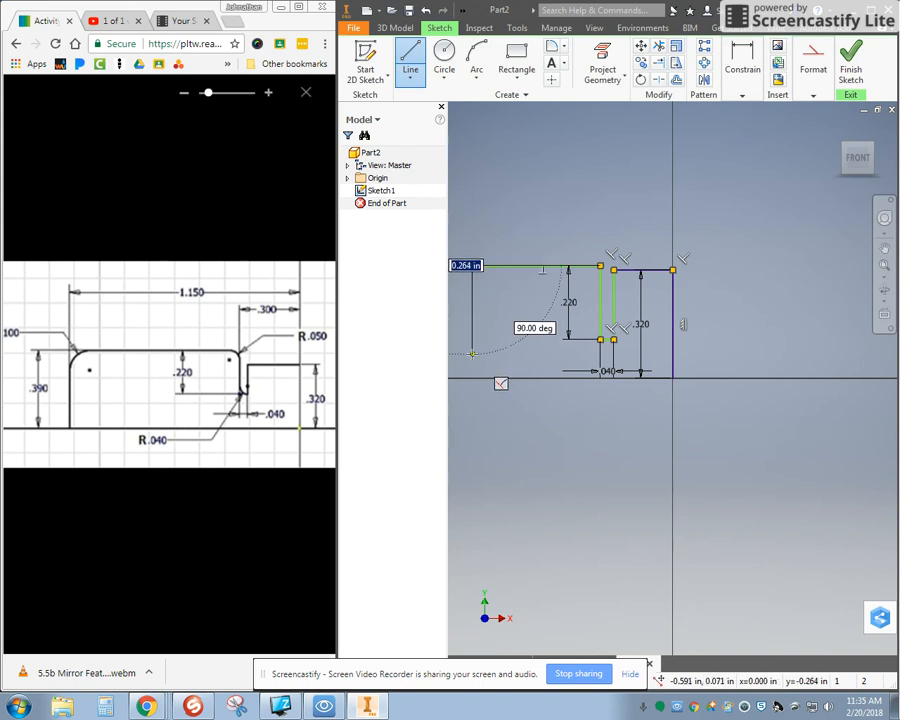
left_click(472, 378)
left_click(673, 378)
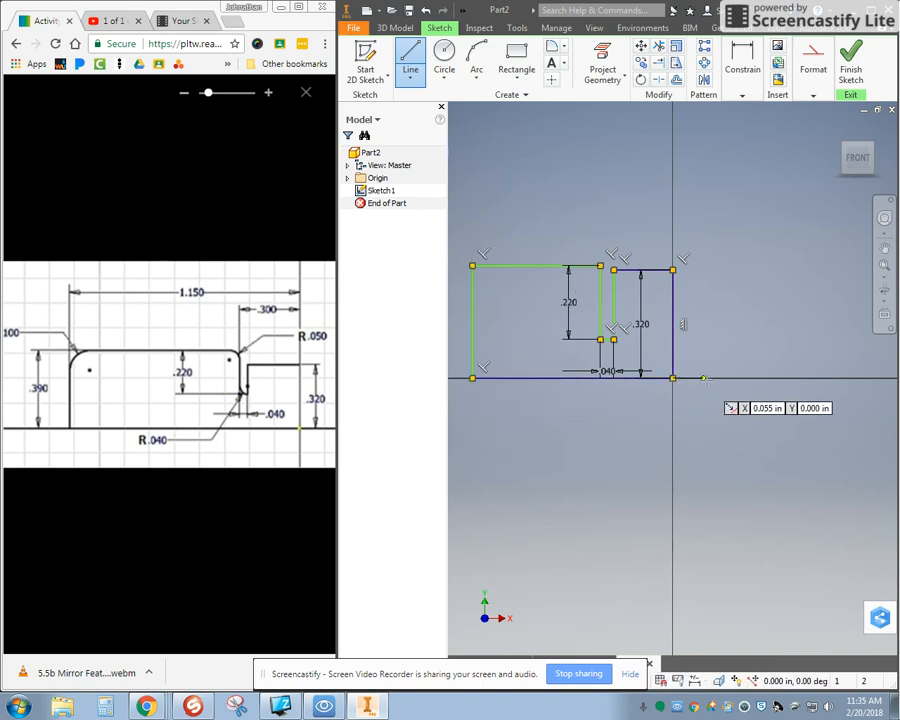
key("Escape")
Convert the profile's vertical line through the origin and its bottom horizontal line to construction geometry.
left_click(674, 355)
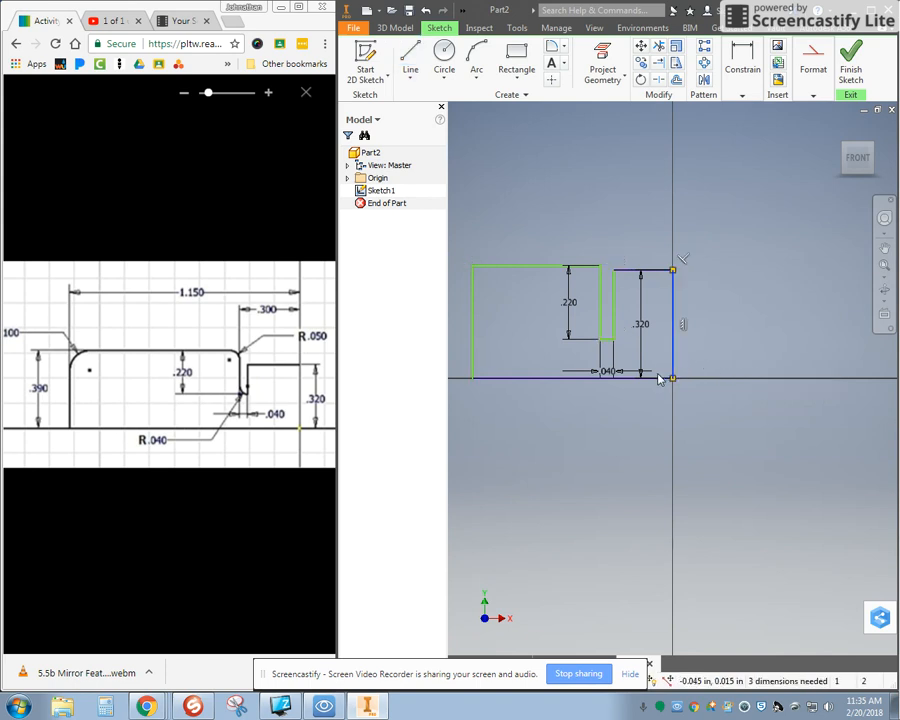
left_click(518, 379, "ctrl")
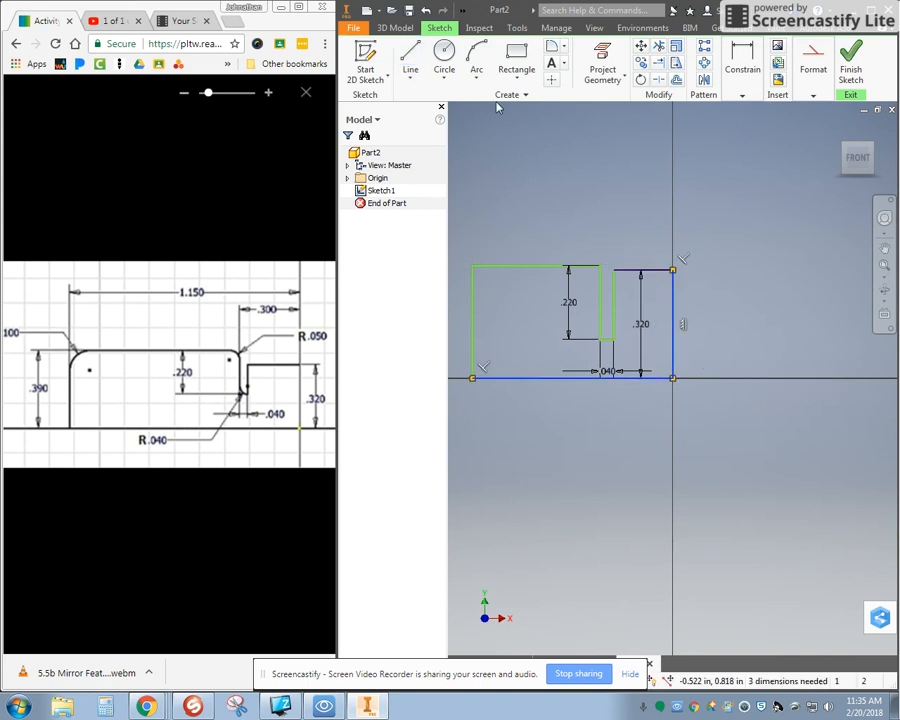
left_click(813, 95)
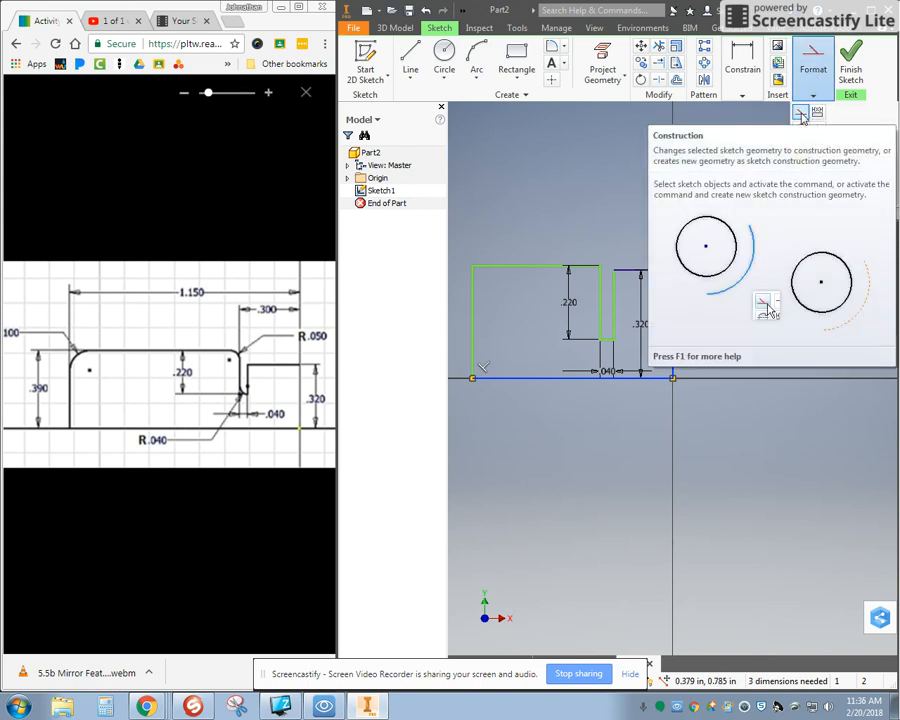
mouse_move(811, 88)
left_click(803, 117)
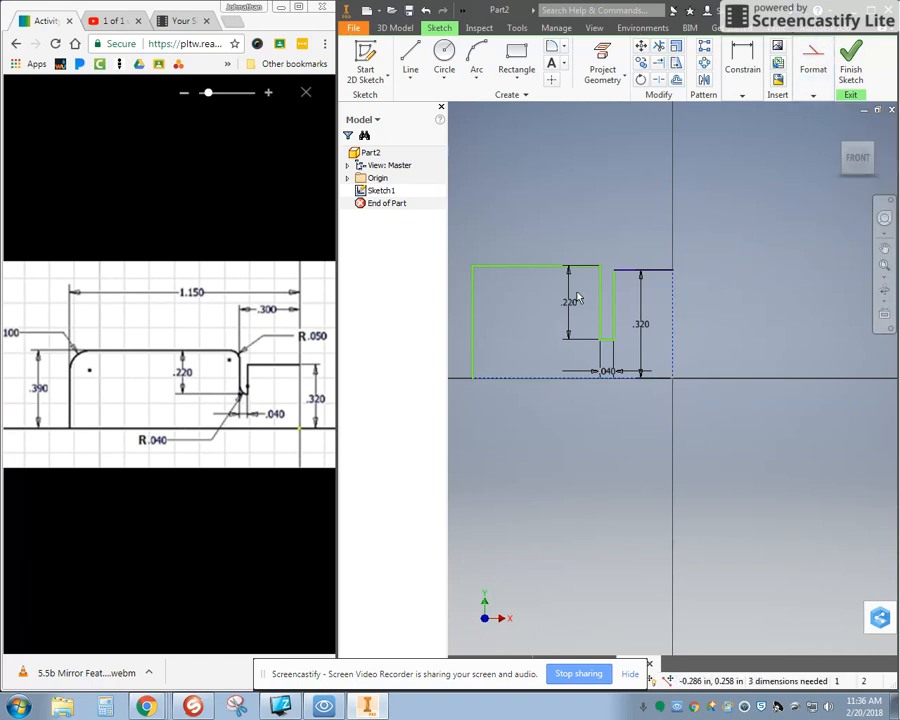
Dimension the profile's overall width from the vertical construction line to the far left edge as 1.150 in.
left_click(742, 94)
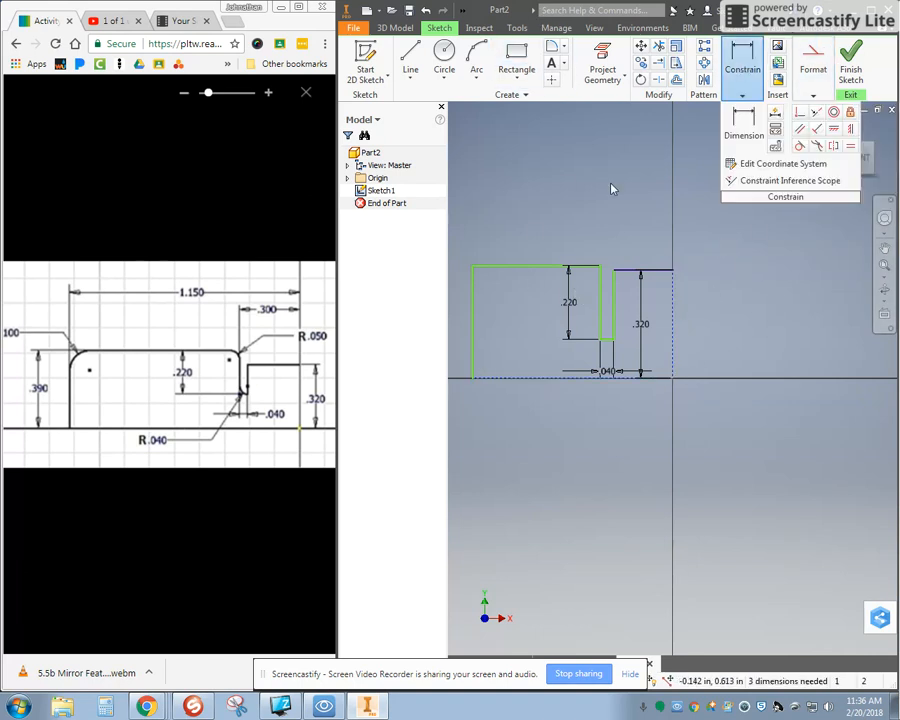
left_click(476, 305)
left_click_drag(673, 298, 712, 301)
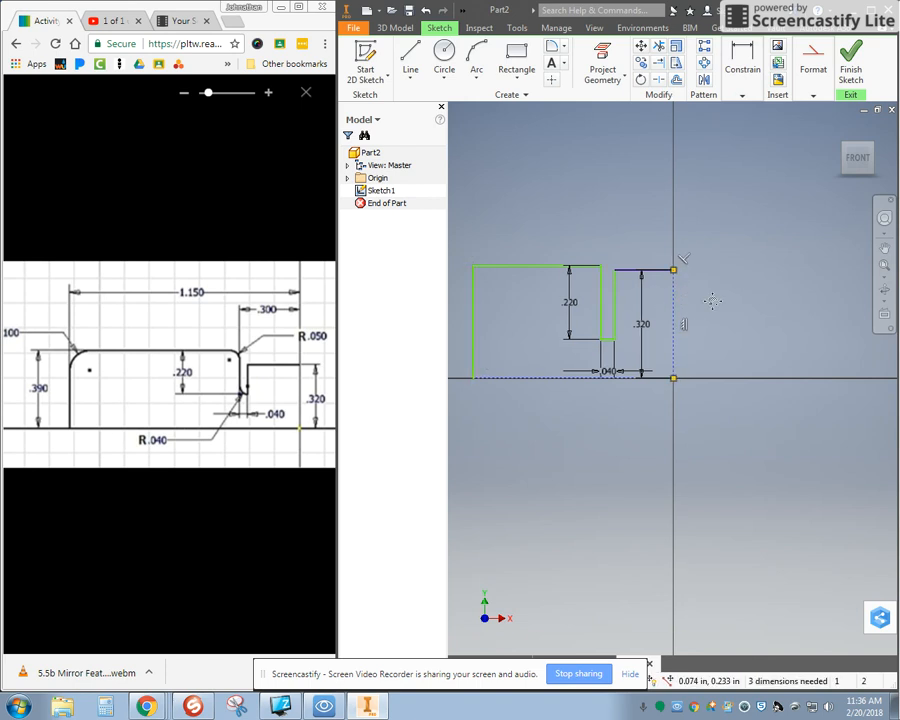
middle_click_drag(712, 301, 850, 348)
left_click(742, 94)
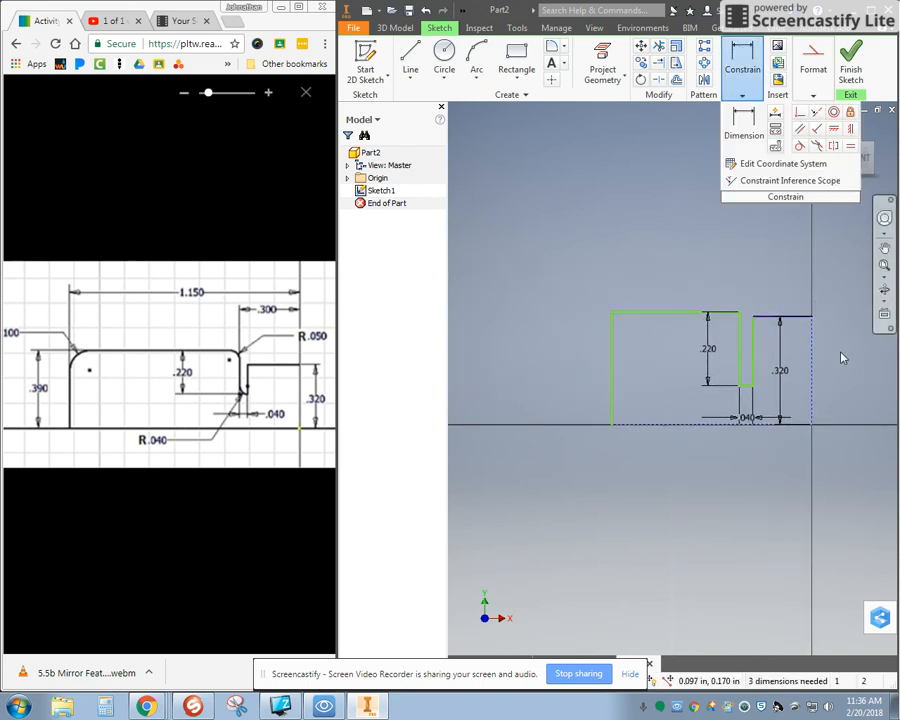
left_click(744, 122)
left_click(813, 336)
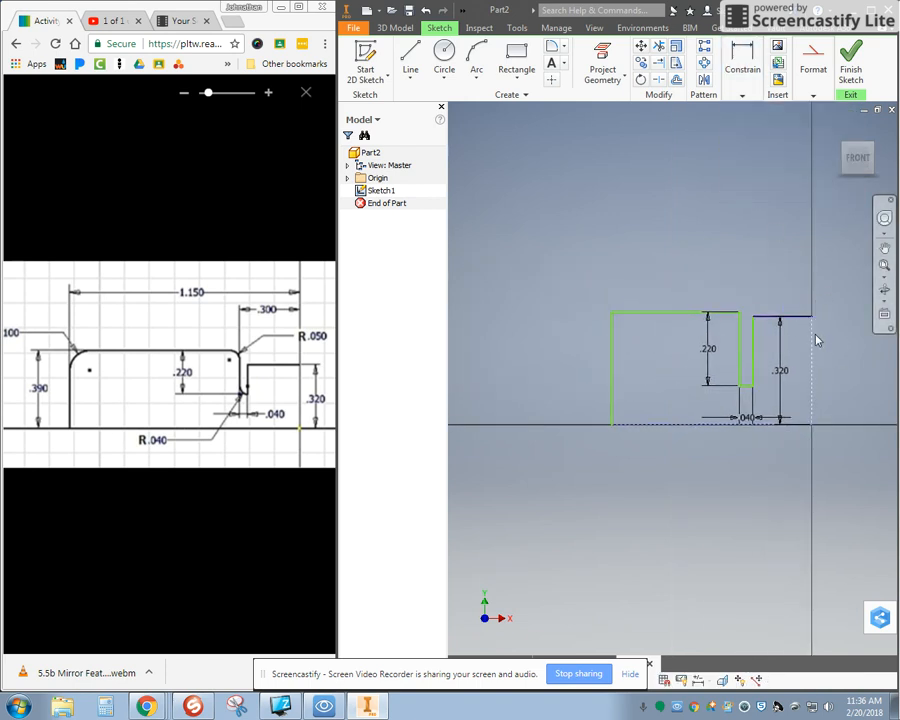
left_click(612, 344)
left_click(703, 216)
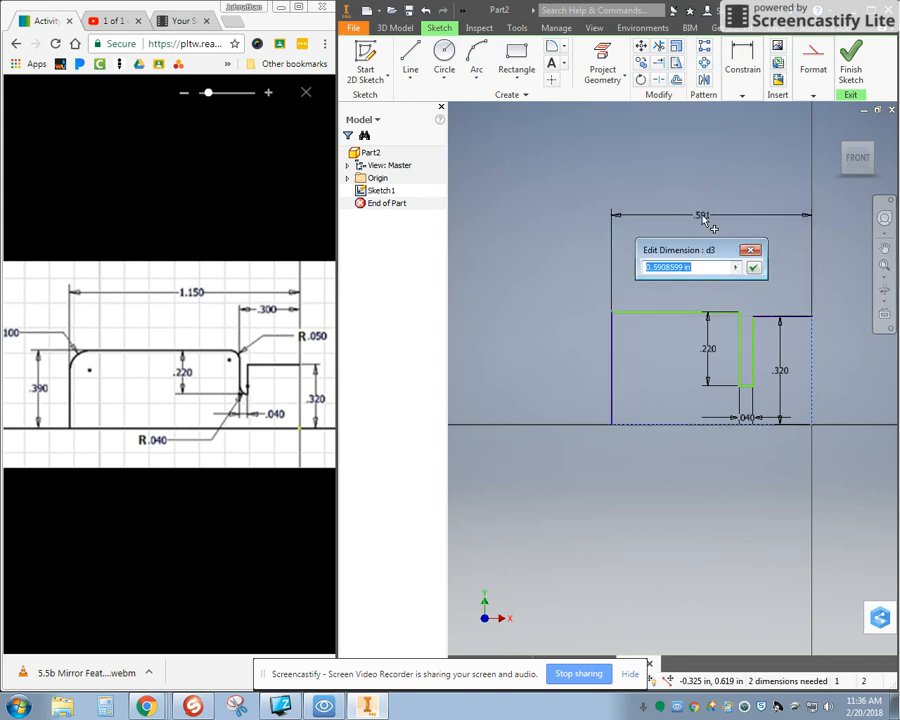
type("1.150")
key("Return")
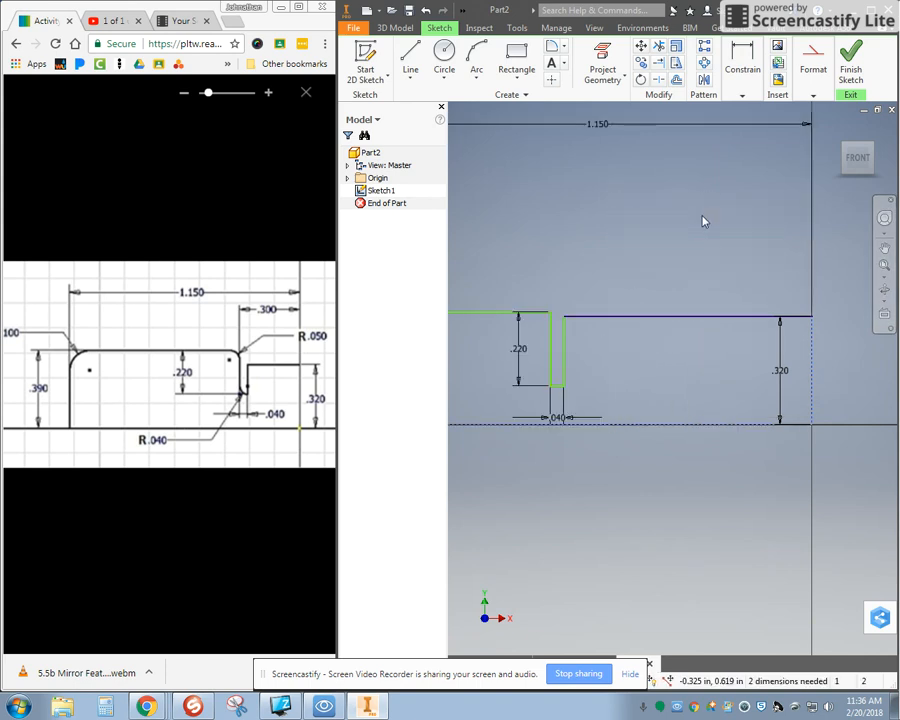
Dimension the distance from the slot's left edge to the vertical construction line as 0.3 in.
left_click(552, 340)
left_click(811, 280)
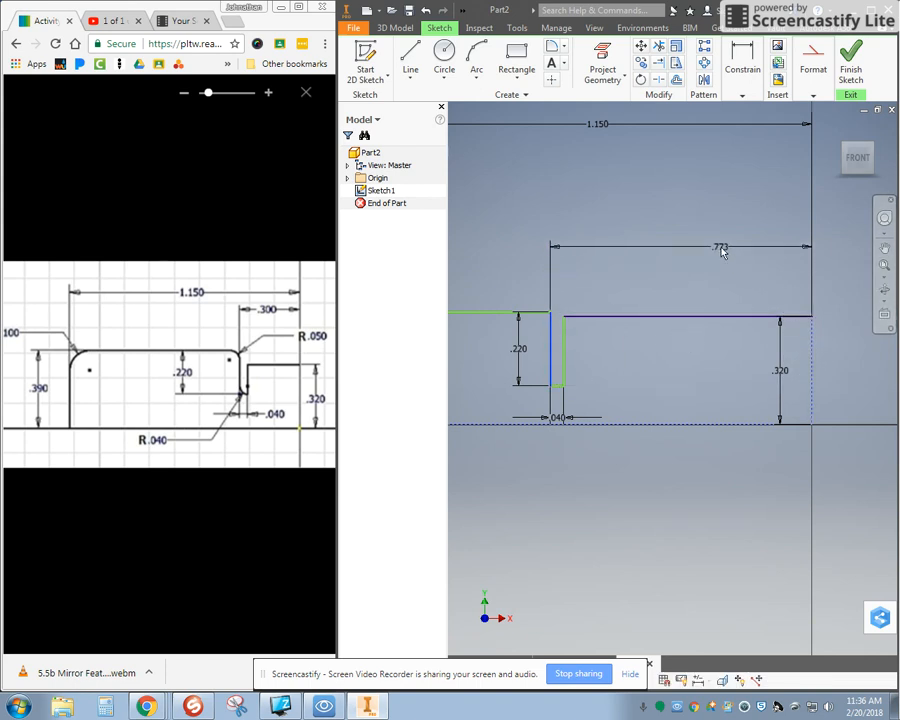
left_click(710, 240)
type(".3")
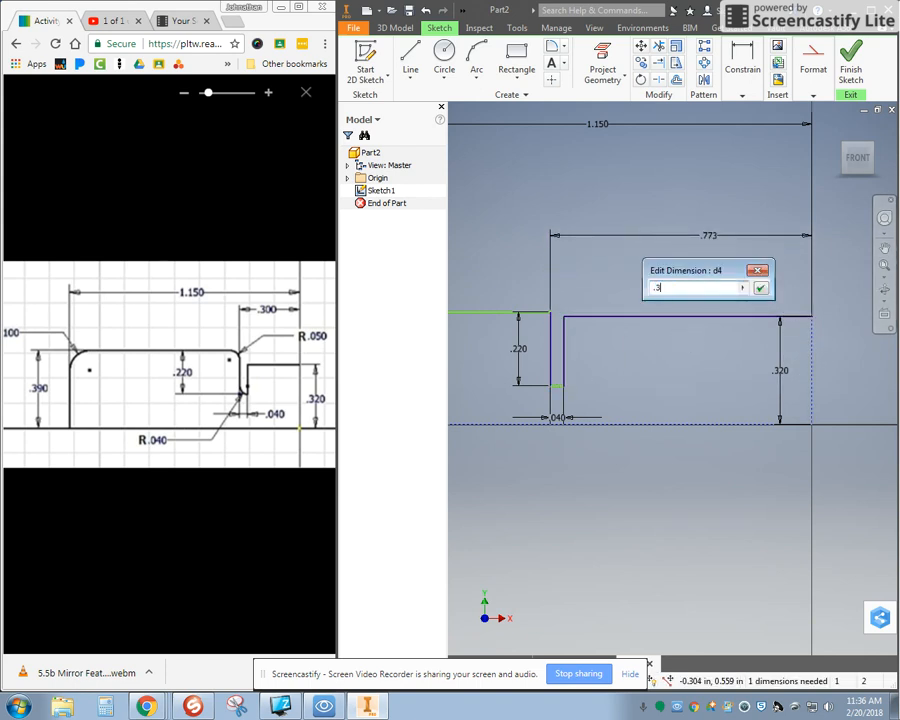
key("Return")
Dimension the height from the bottom construction line to the profile's long top edge as 0.39 in.
mouse_move(529, 367)
middle_mouse_down()
mouse_move(625, 363)
mouse_move(591, 354)
middle_mouse_up()
left_click(555, 411)
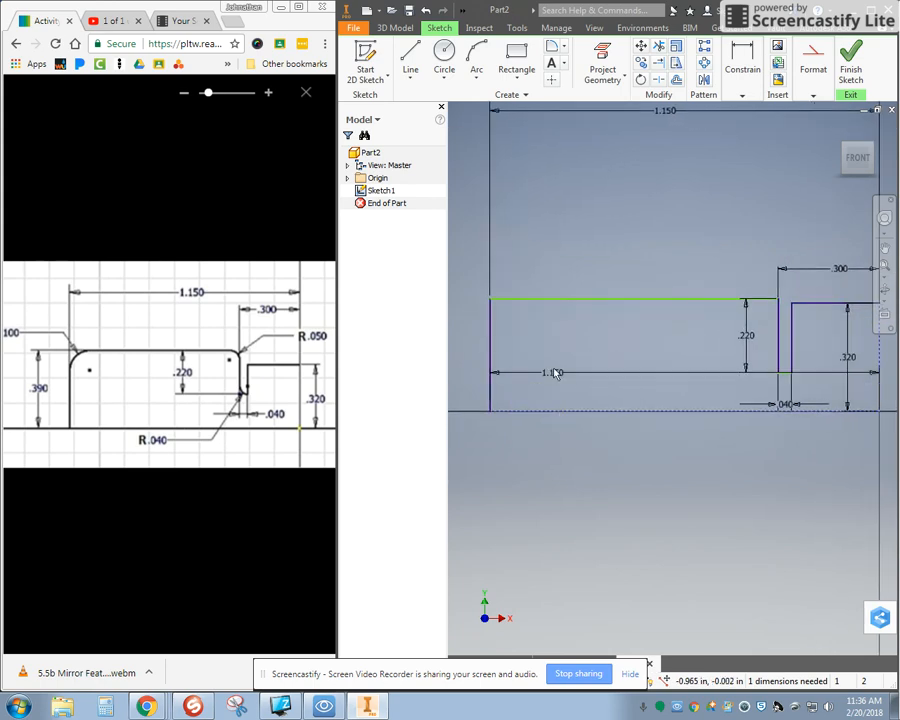
left_click(528, 300)
left_click(465, 349)
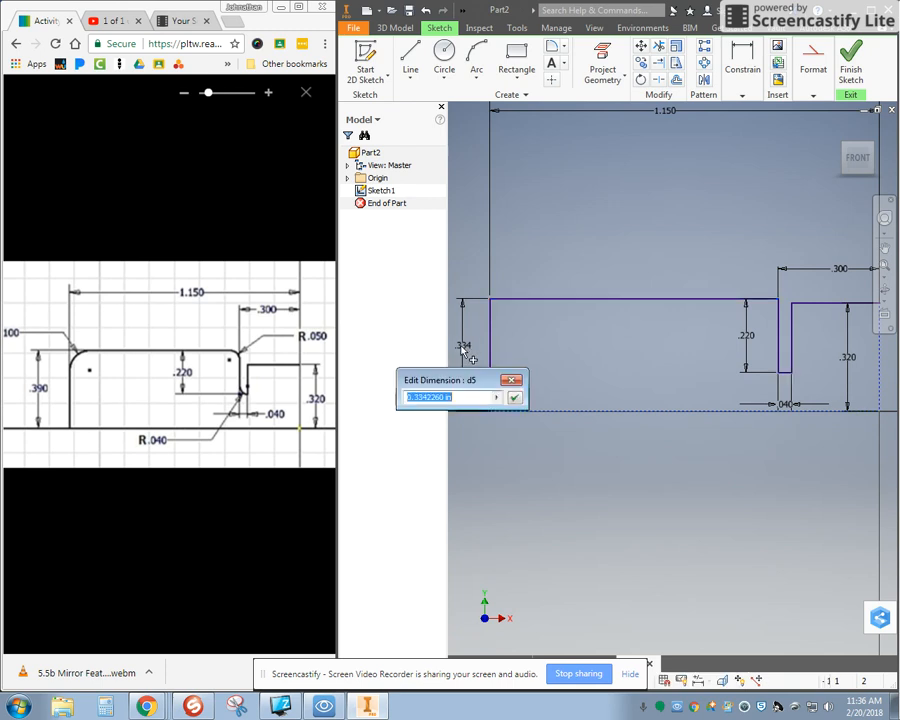
type(".39")
key("Return")
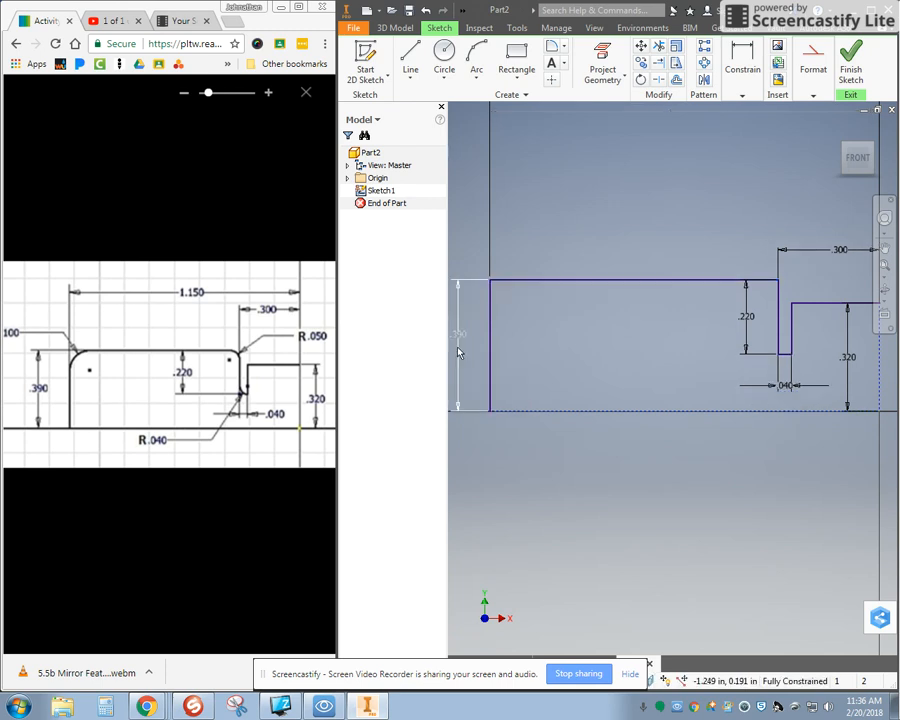
Fillet the profile's outer top-left corner with a 0.1 in radius.
scroll(530, 388, "down", 2)
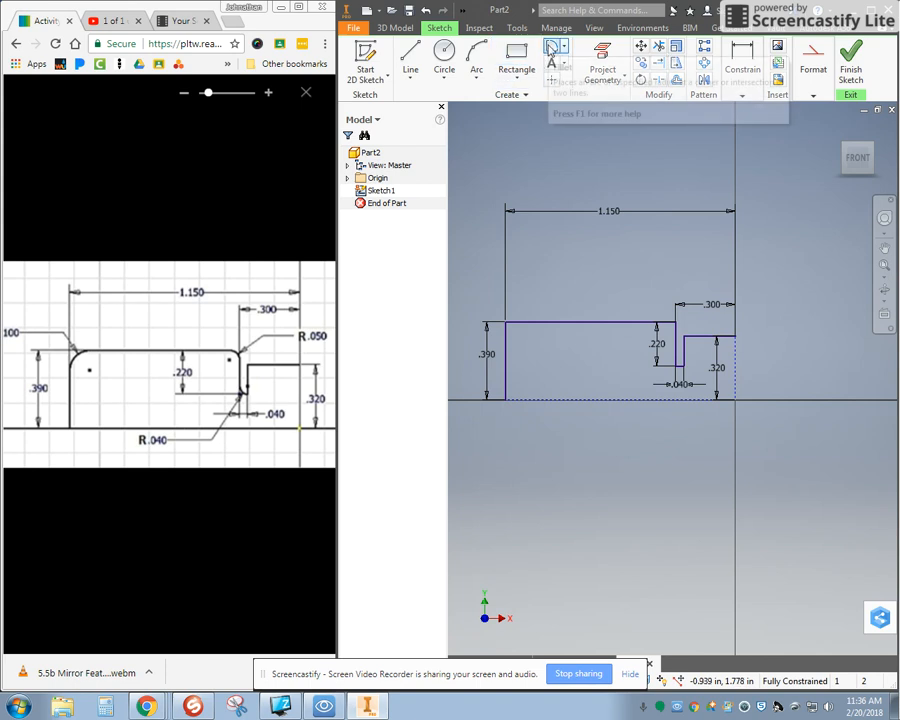
left_click(553, 49)
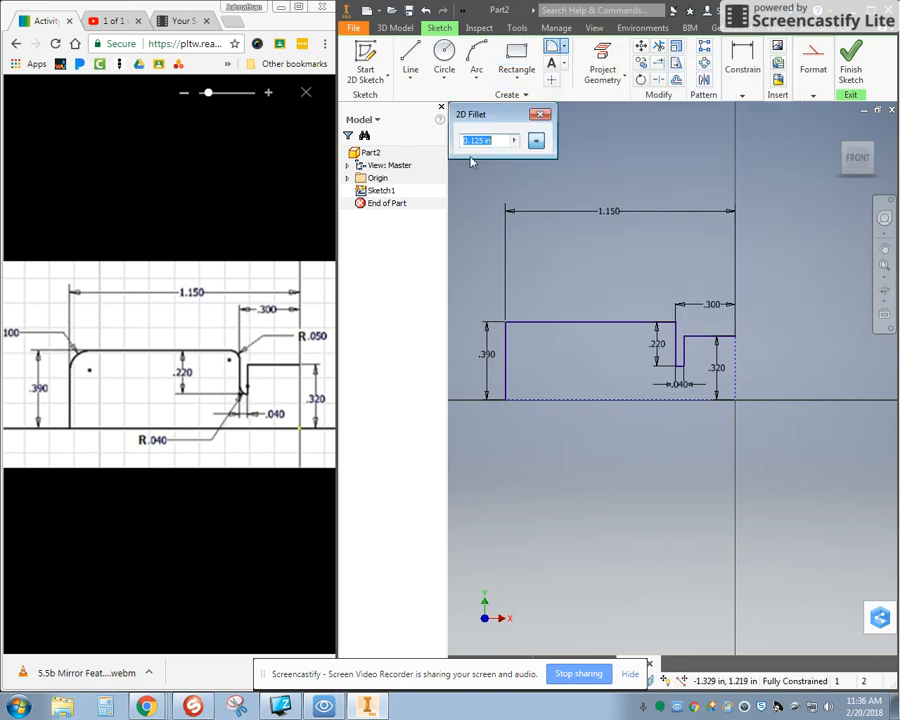
left_click(229, 586)
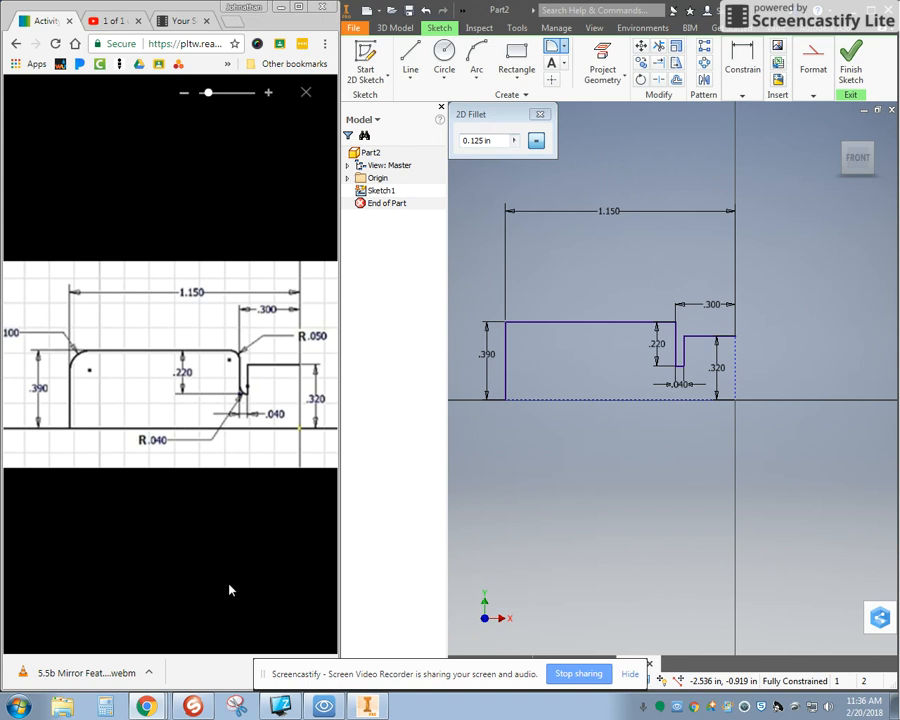
left_click(185, 93)
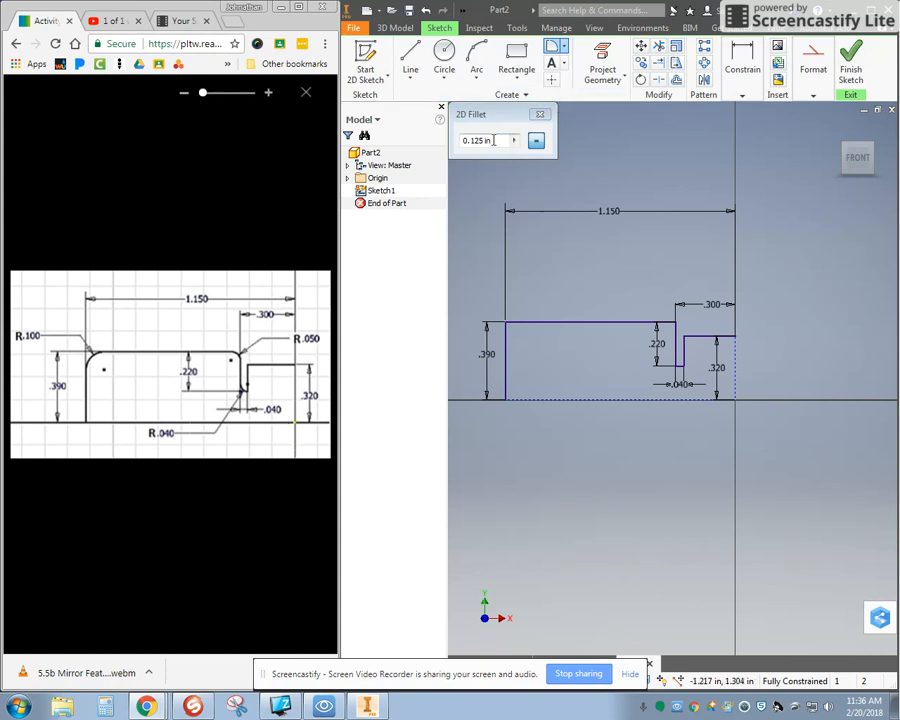
left_click(458, 140)
type(".1")
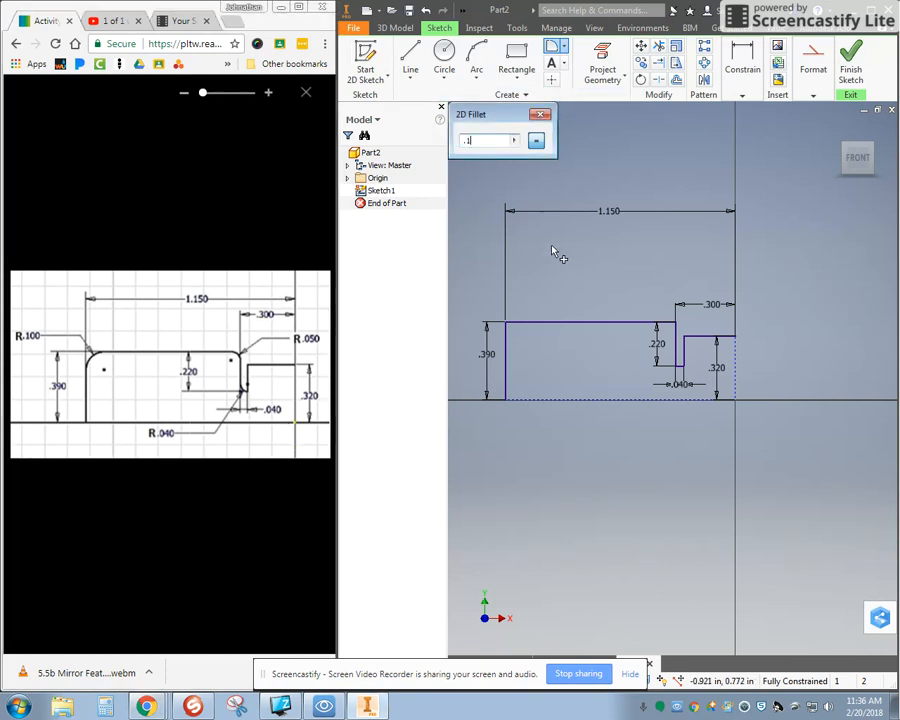
left_click(510, 343)
left_click(520, 323)
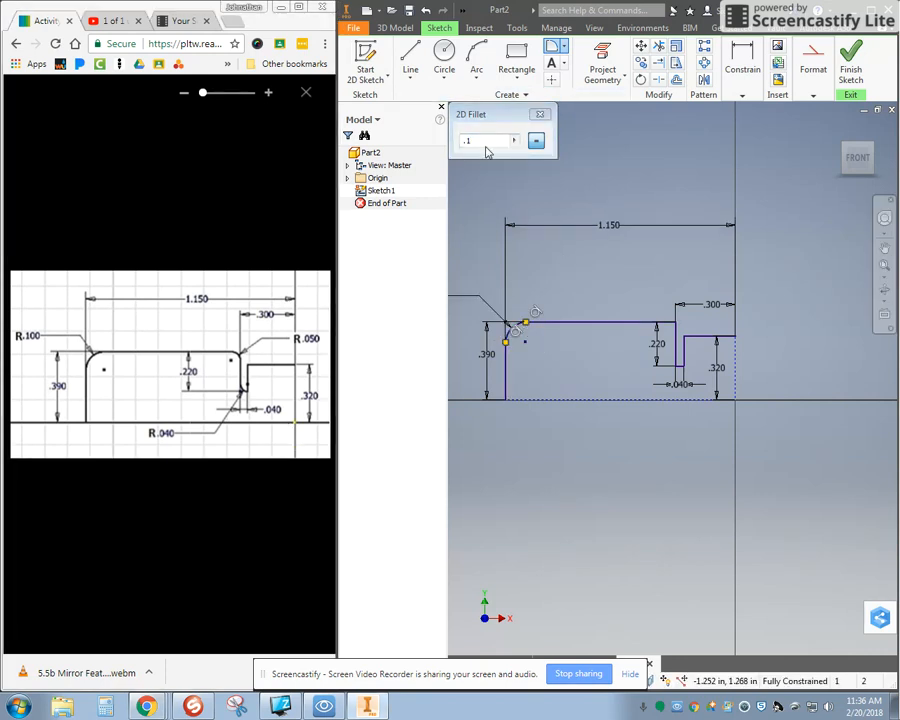
Fillet the corner where the long top edge meets the slot at 0.05 in and the slot's bottom-left corner at 0.04 in.
left_click(668, 322)
left_click(677, 333)
left_click_drag(482, 141, 408, 141)
type(".04")
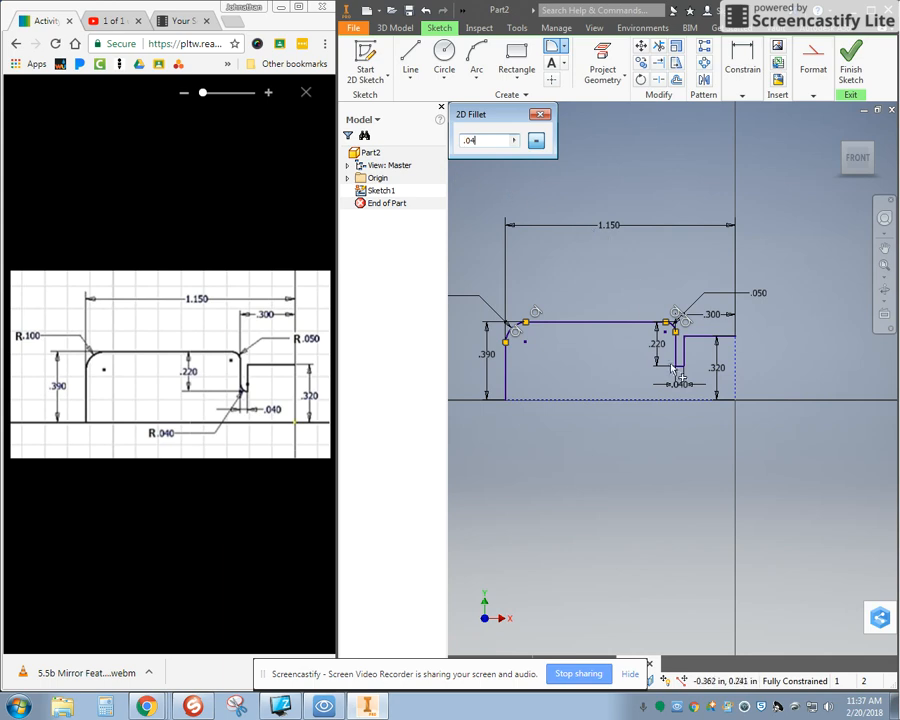
left_click(678, 367)
left_click(676, 360)
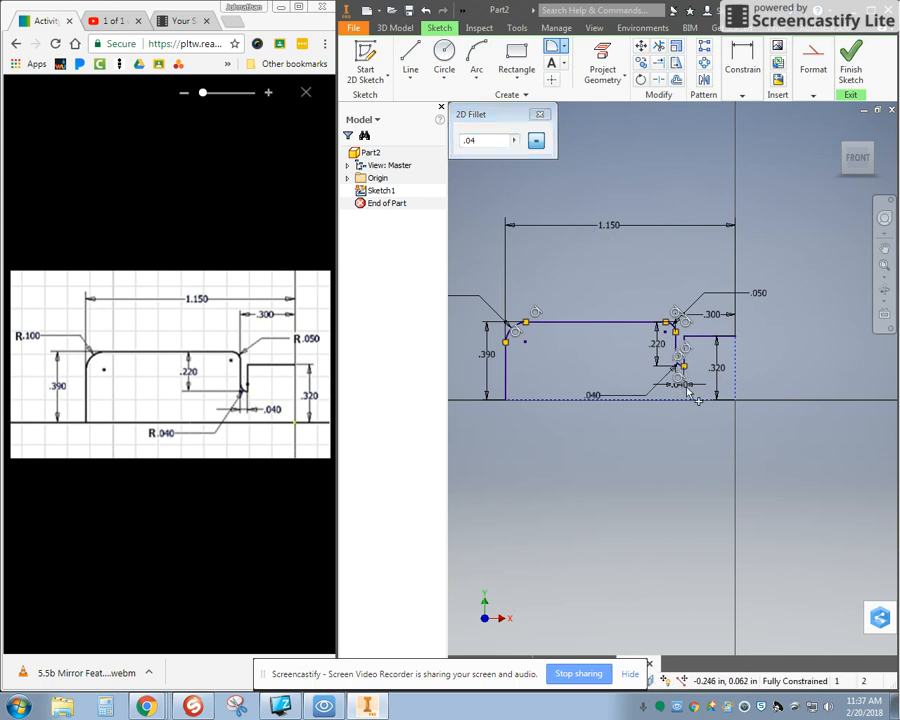
key("Escape")
scroll(684, 370, "down", 10)
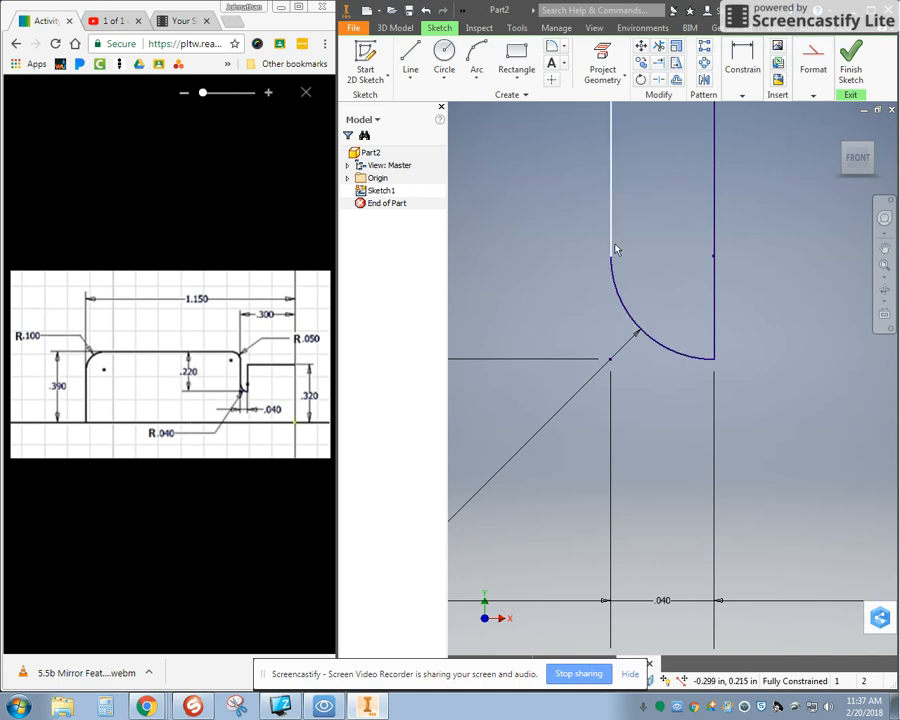
scroll(578, 335, "up", 5)
scroll(578, 335, "up", 5)
scroll(644, 340, "down", 1)
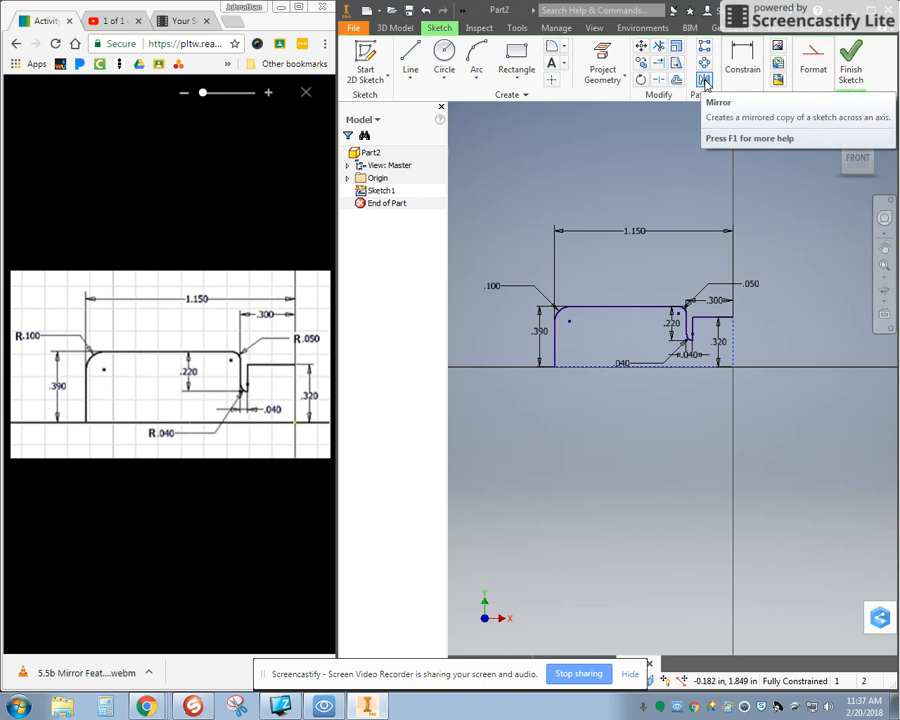
Move the 0.32 in height dimension outside the profile, to the far side of the vertical construction line.
left_click_drag(719, 339, 779, 342)
left_click_drag(722, 355, 503, 286)
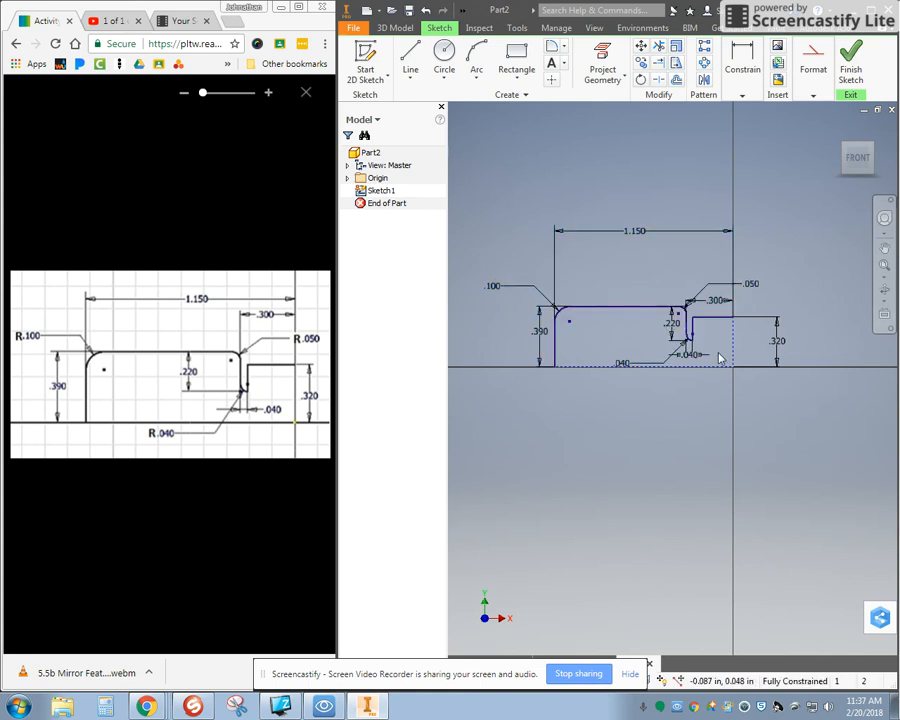
left_click_drag(724, 358, 511, 296)
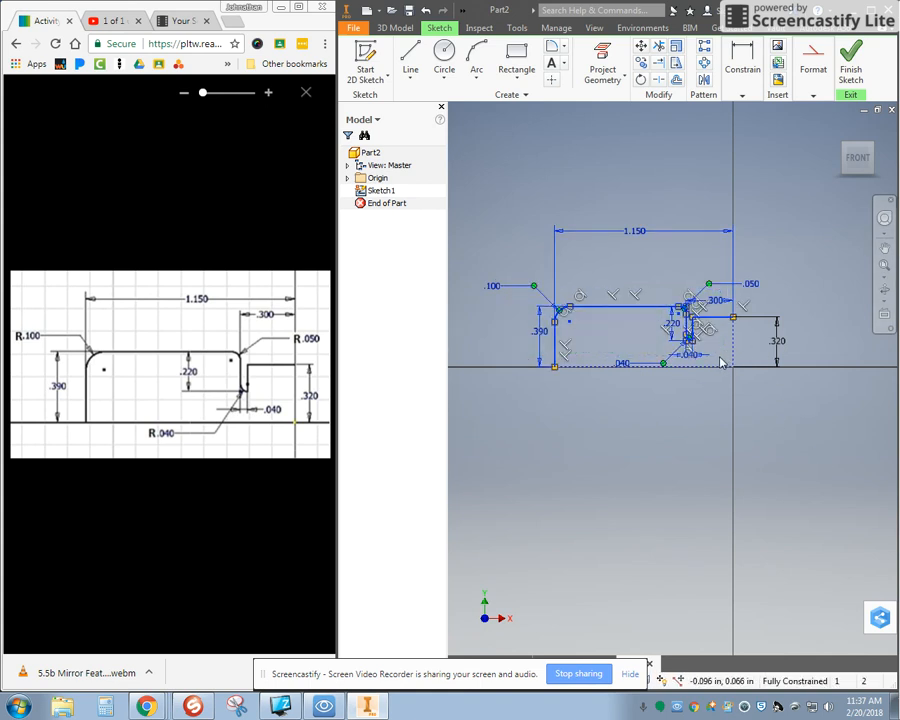
left_click(762, 478)
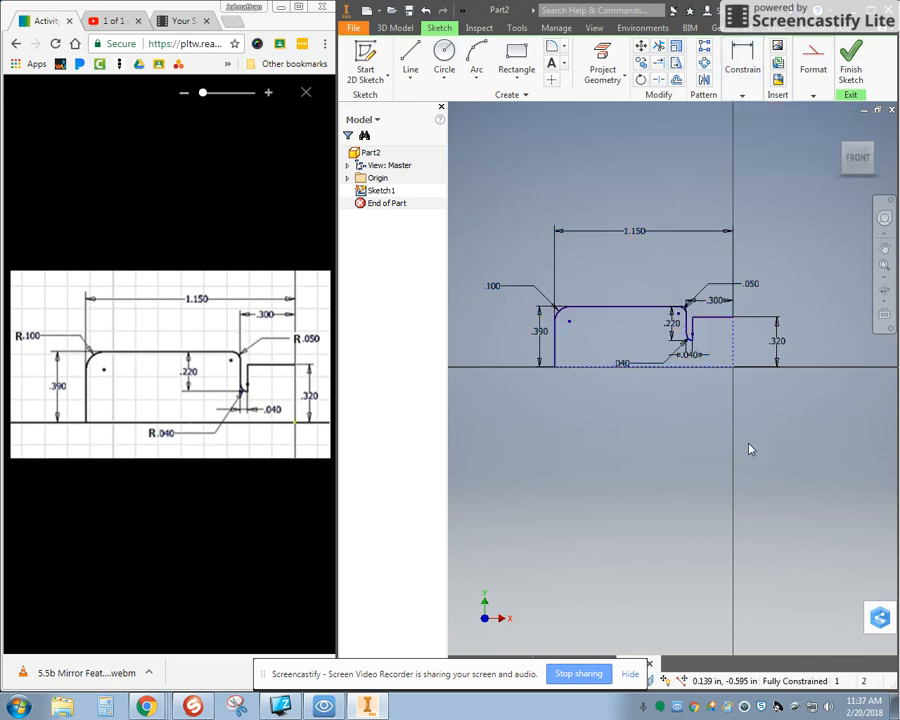
Mirror the quarter profile across the vertical construction line.
left_click(705, 80)
mouse_move(720, 356)
left_mouse_down()
mouse_move(543, 297)
mouse_move(500, 268)
left_mouse_up()
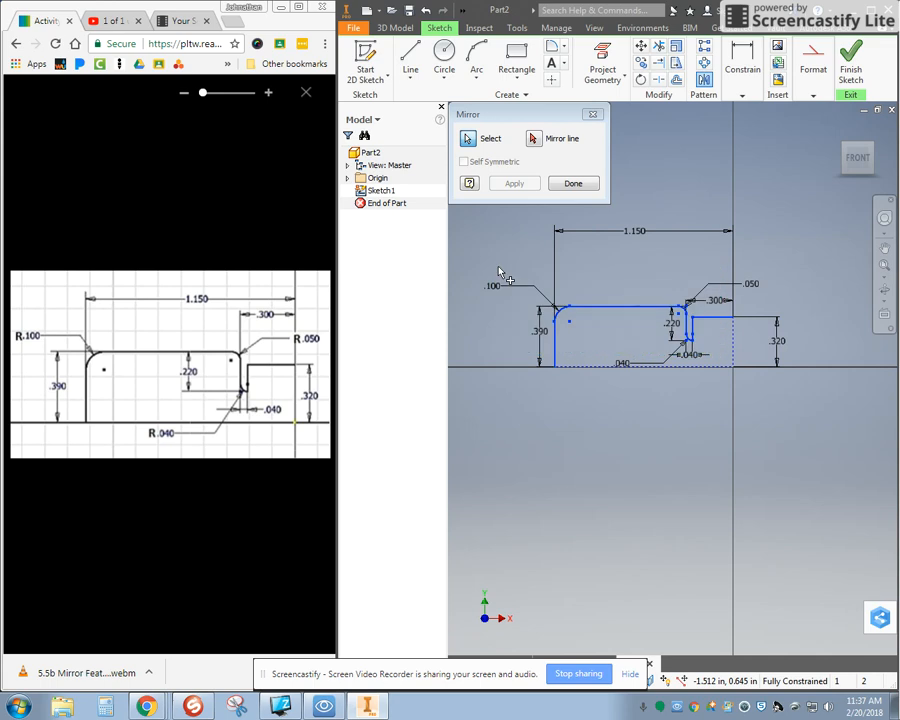
left_click(535, 139)
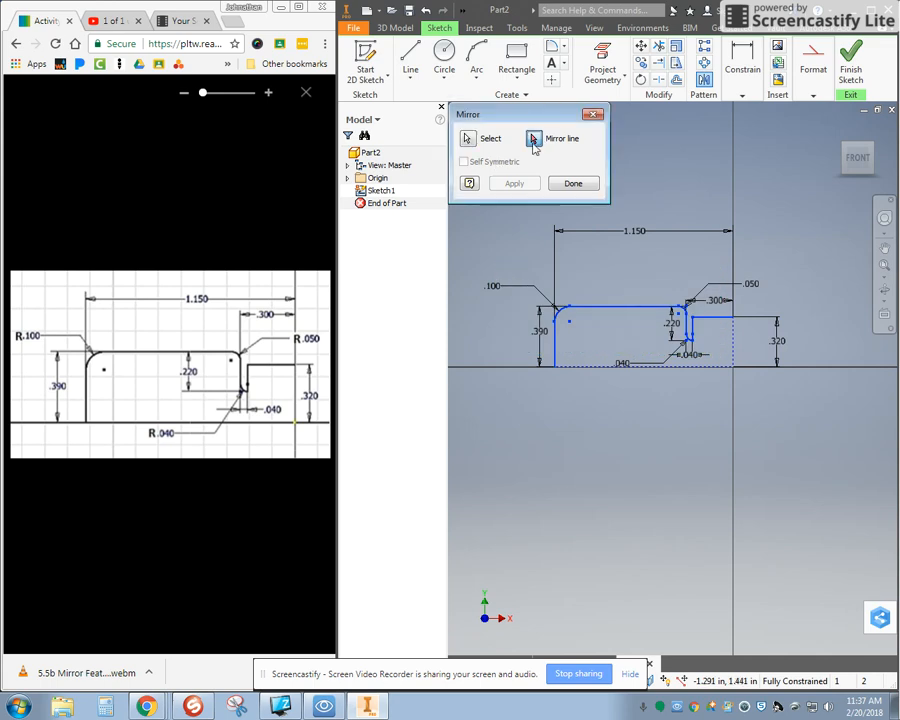
left_click(734, 350)
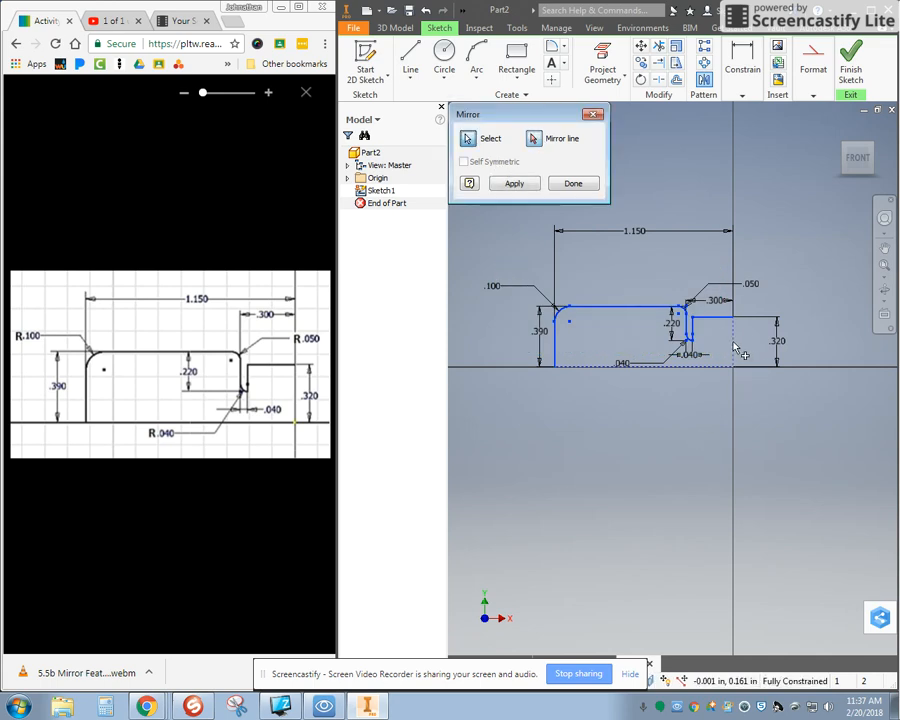
left_click(514, 183)
scroll(534, 398, "up", 2)
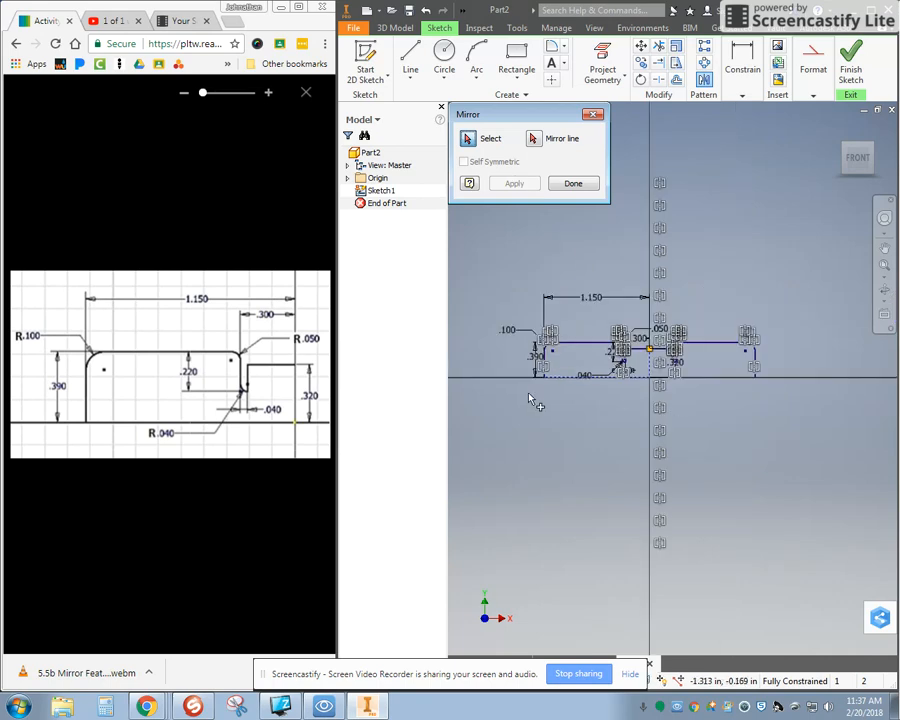
Mirror the whole upper half of the profile across the horizontal construction line.
mouse_move(797, 368)
left_mouse_down()
mouse_move(680, 344)
mouse_move(497, 327)
left_mouse_up()
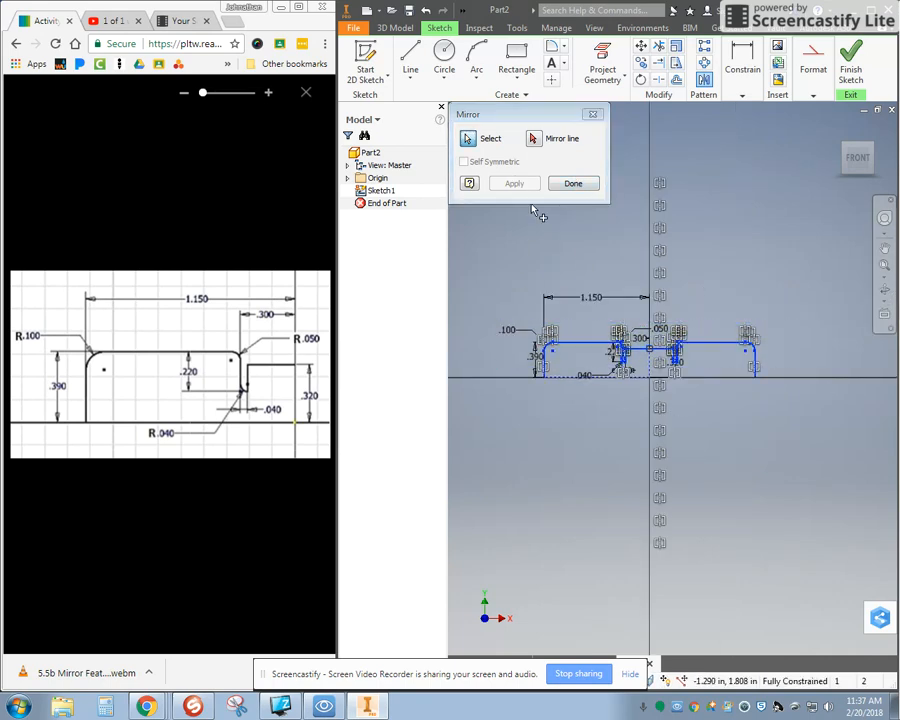
left_click(560, 141)
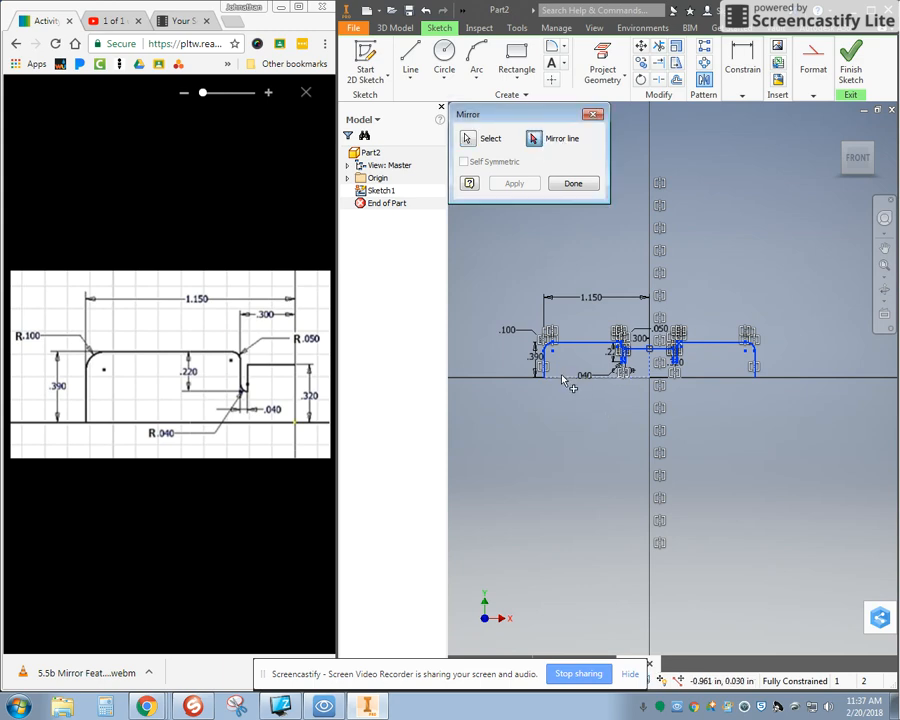
left_click(562, 377)
left_click(513, 184)
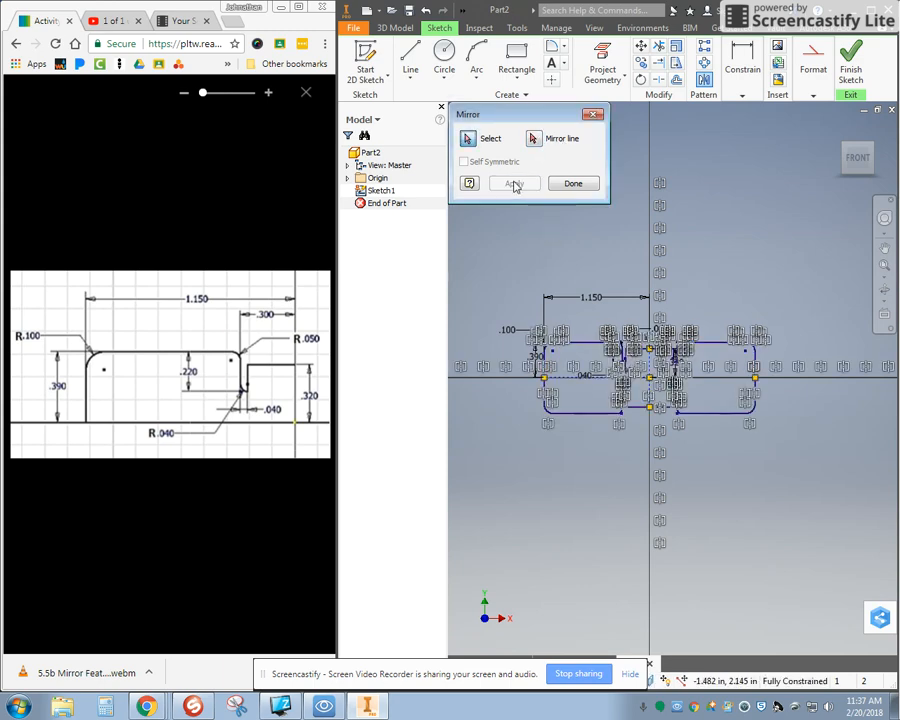
left_click(572, 186)
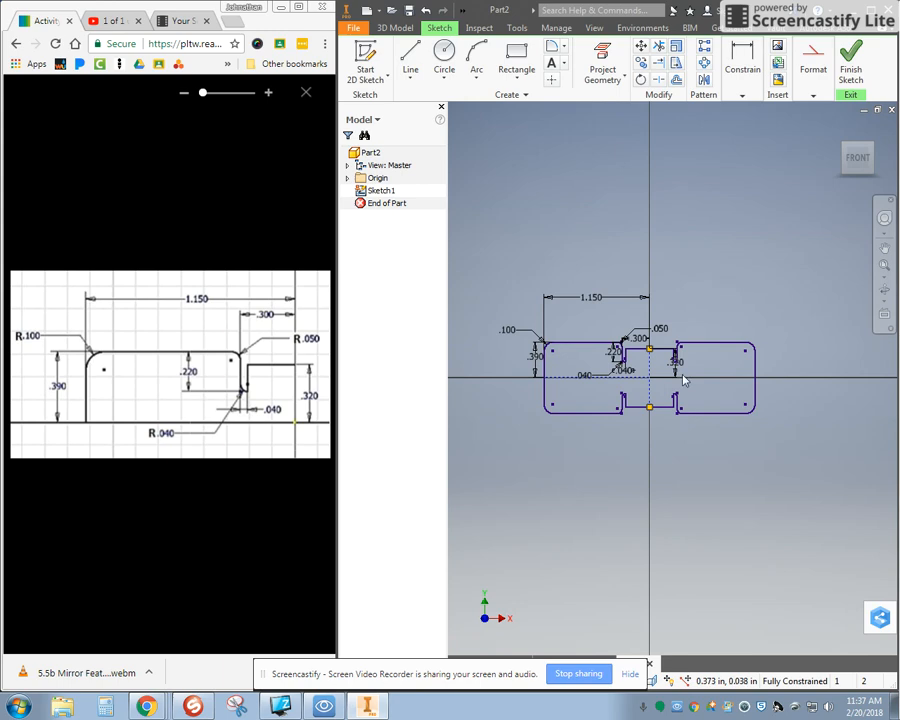
Finish the sketch and try to extrude the mirrored profile.
scroll(626, 394, "down", 3)
scroll(628, 415, "up", 1)
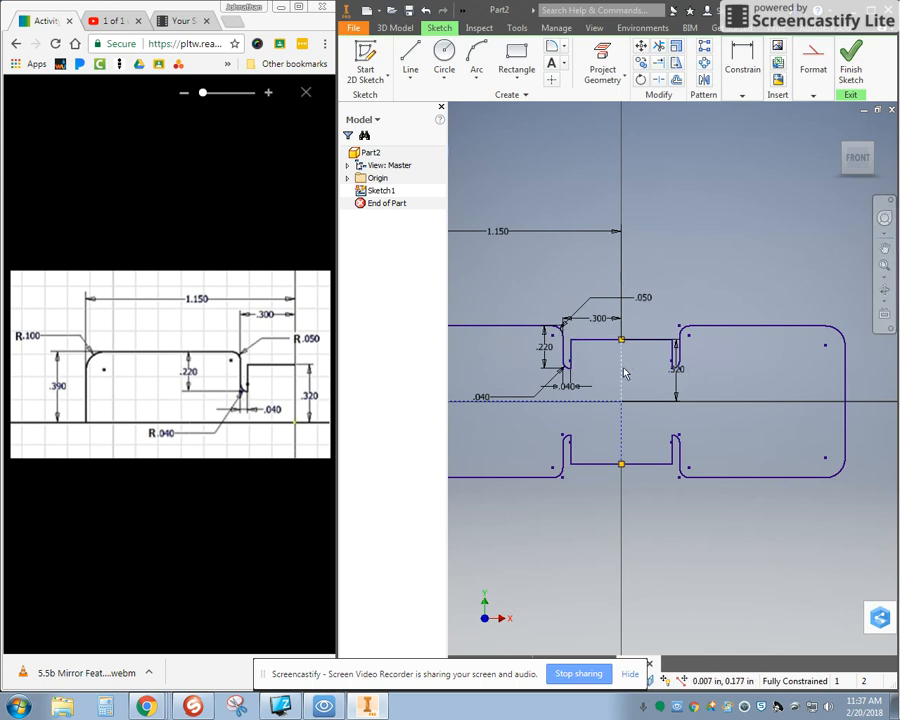
scroll(624, 374, "down", 5)
scroll(626, 372, "up", 3)
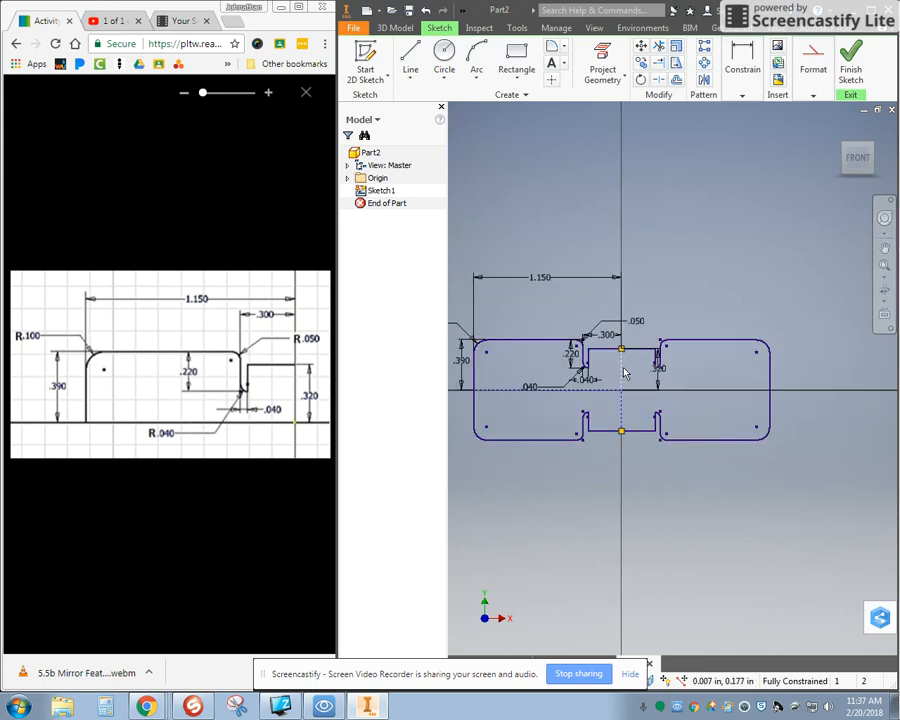
middle_click_drag(630, 371, 666, 371)
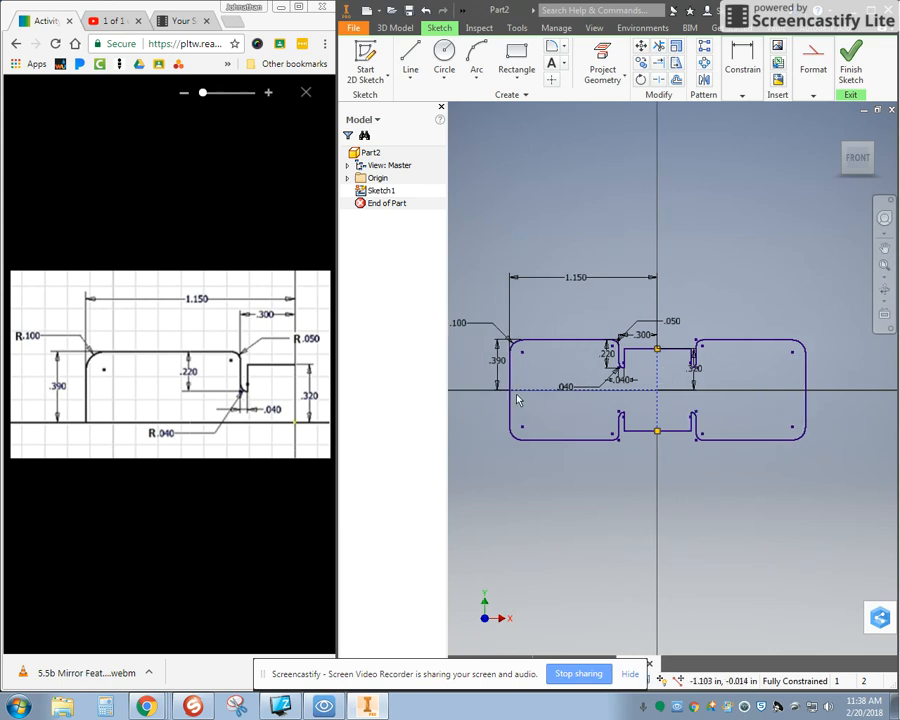
left_click(813, 94)
left_click(850, 70)
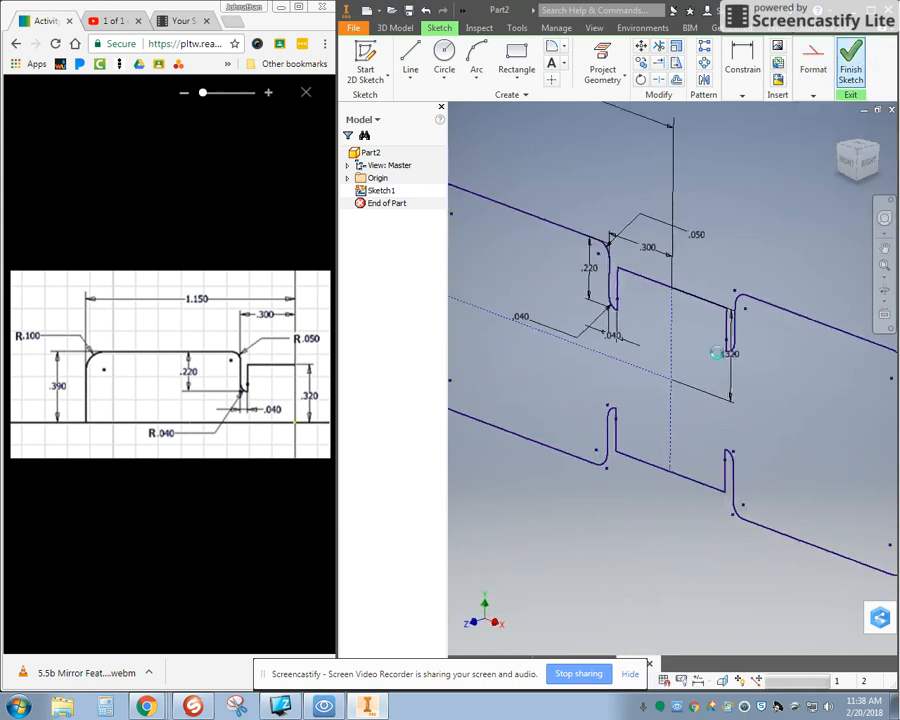
left_click(410, 56)
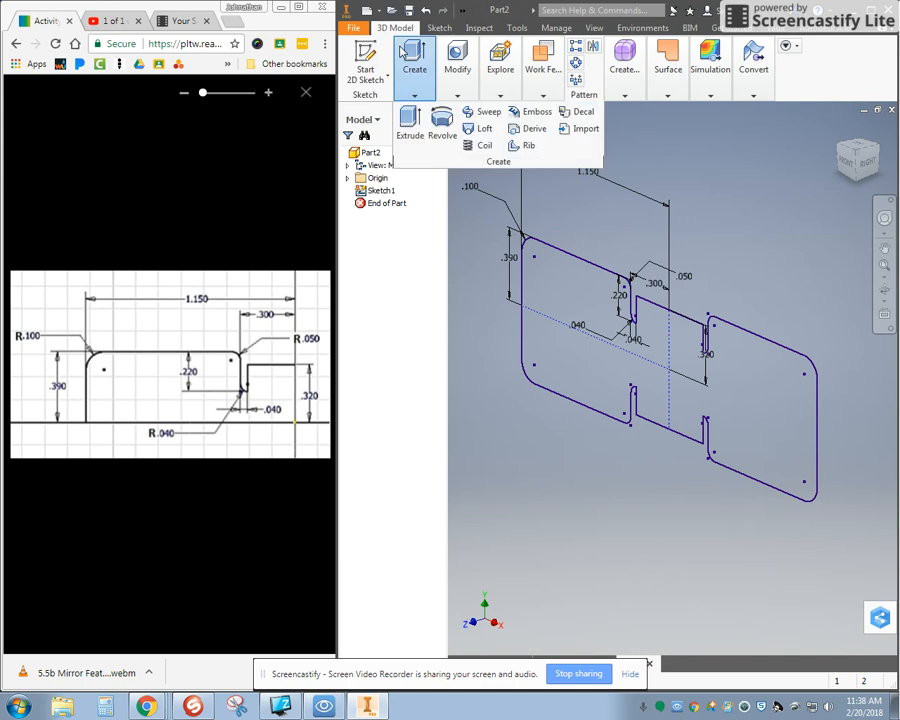
left_click(410, 122)
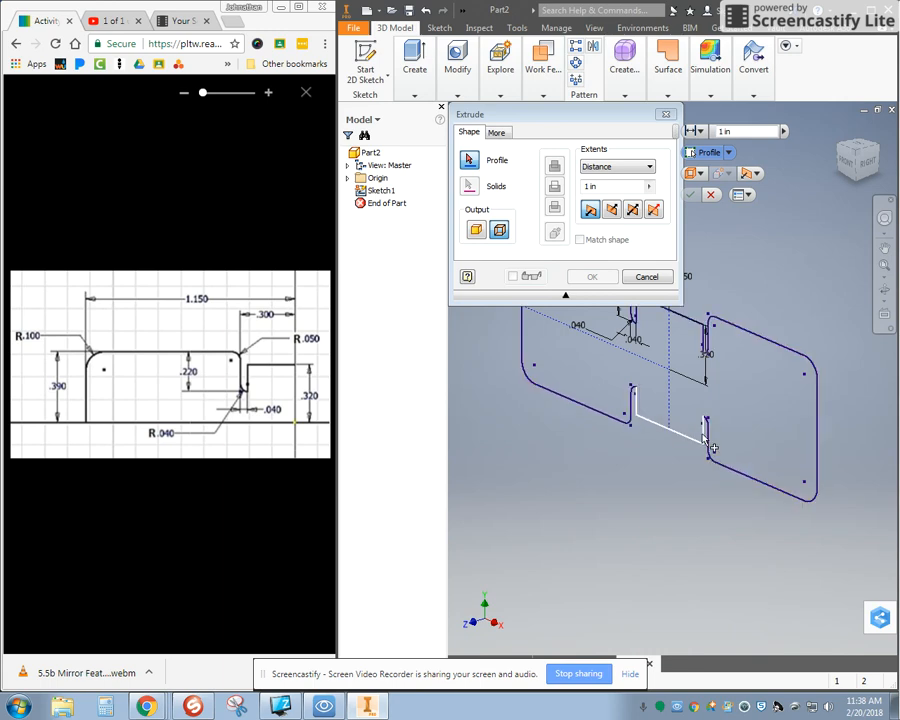
left_click(647, 277)
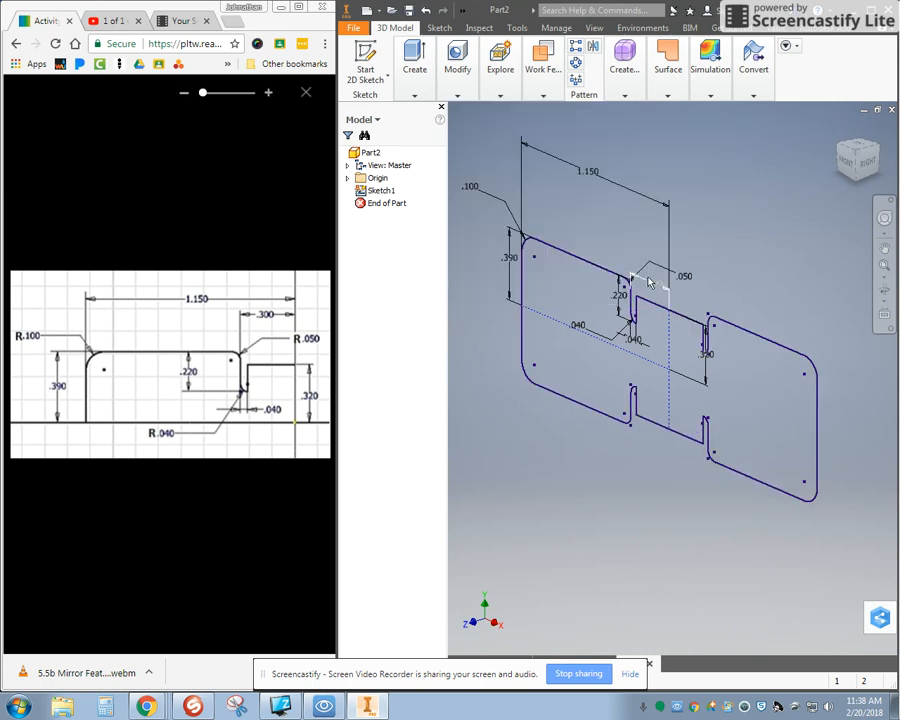
Switch to the activity page in Chrome, close the enlarged drawing and read the instructions for sketches that will not extrude.
left_click(306, 93)
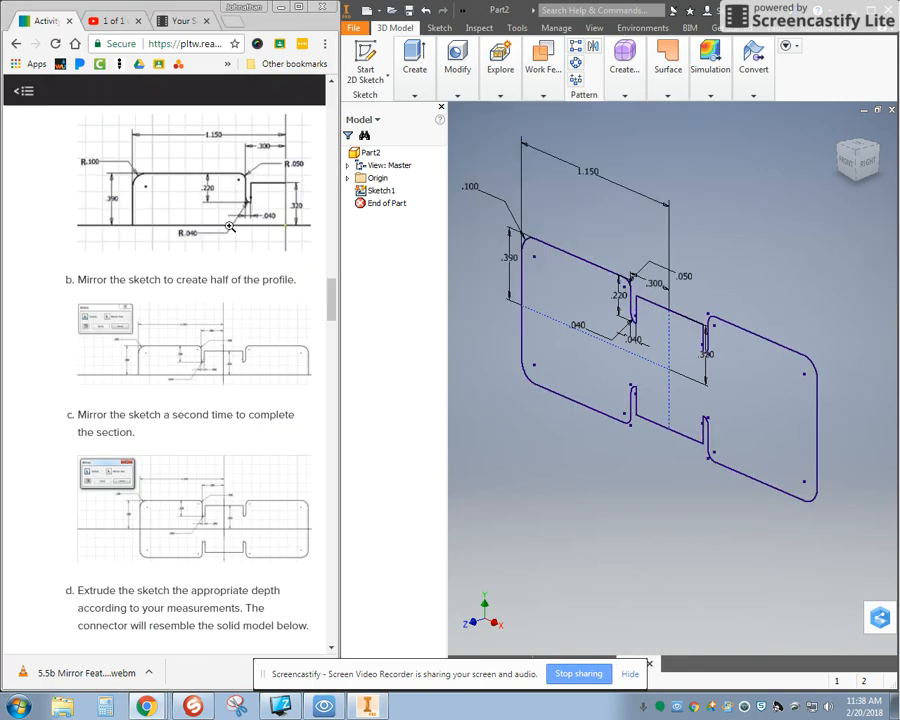
scroll(178, 415, "down", 5)
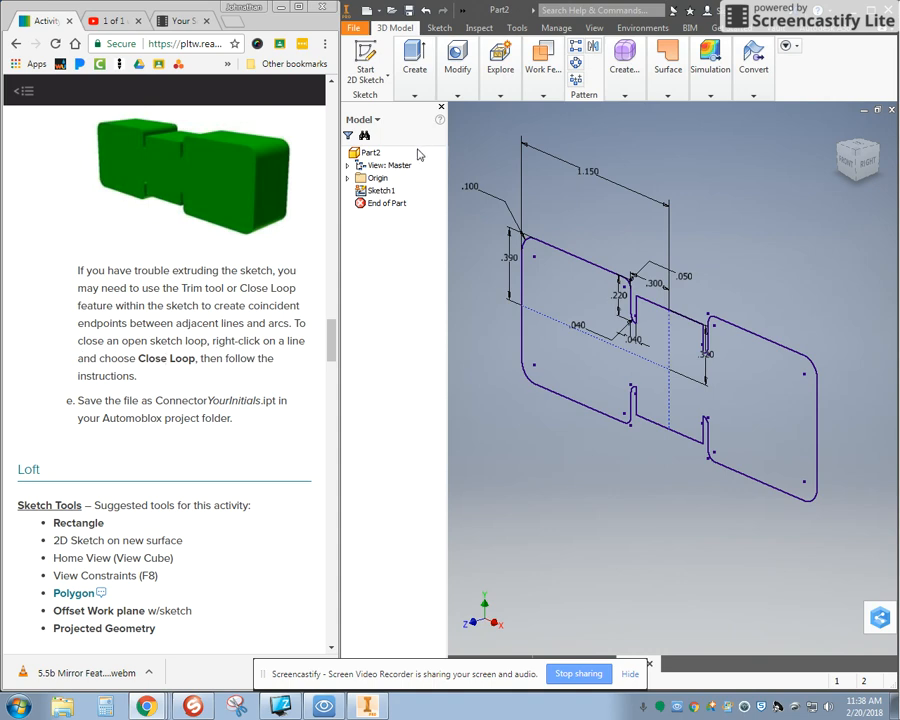
Reopen the sketch and try Close Loop on the lower-left slot's arc and inner vertical line, combining their redundant points.
double_click(379, 190)
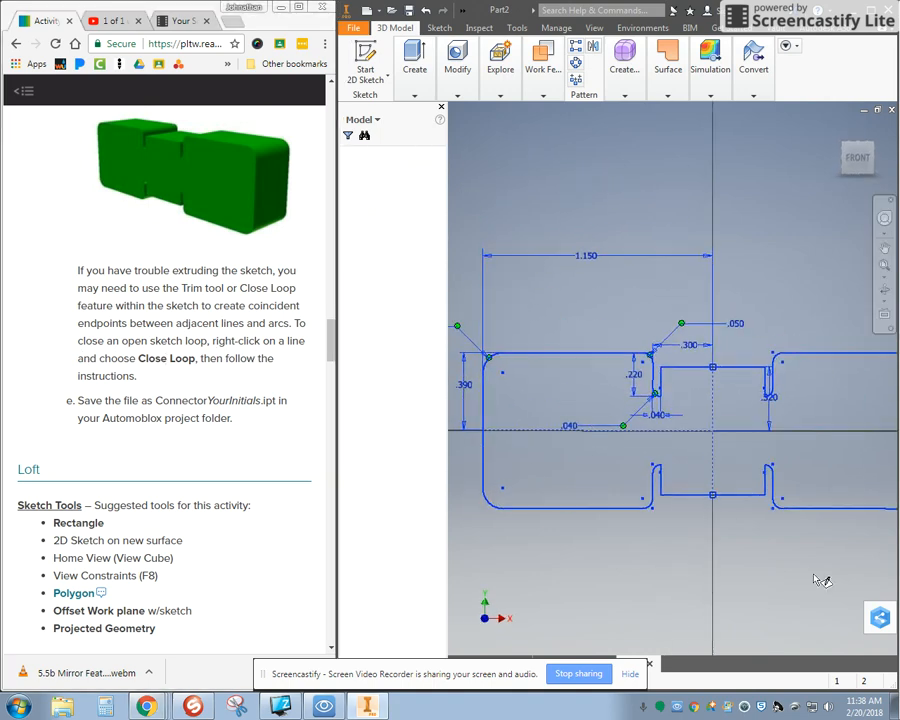
scroll(645, 461, "down", 5)
right_click(681, 491)
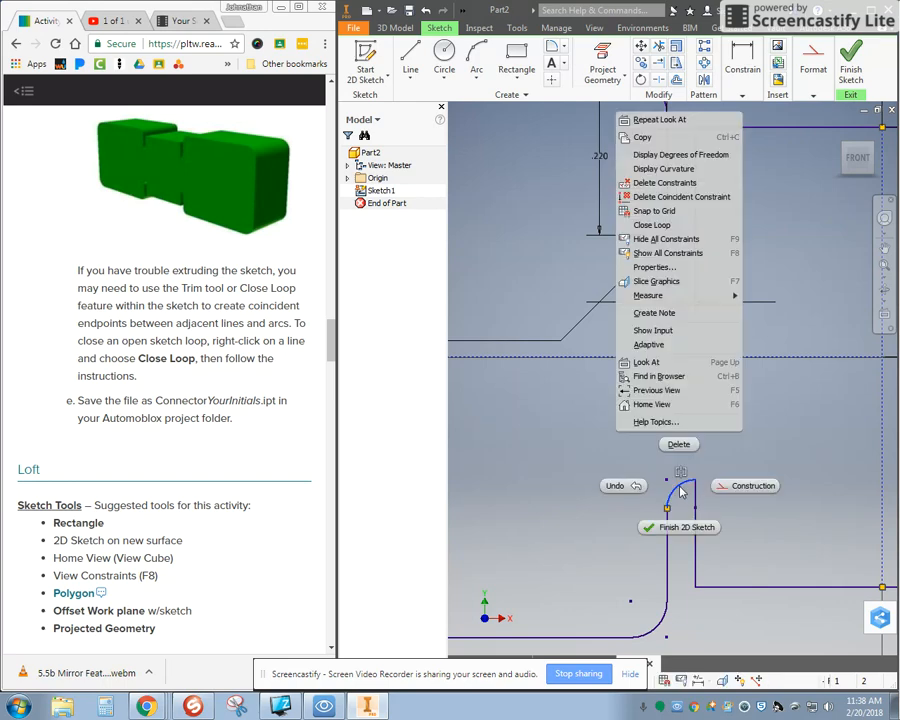
left_click(686, 226)
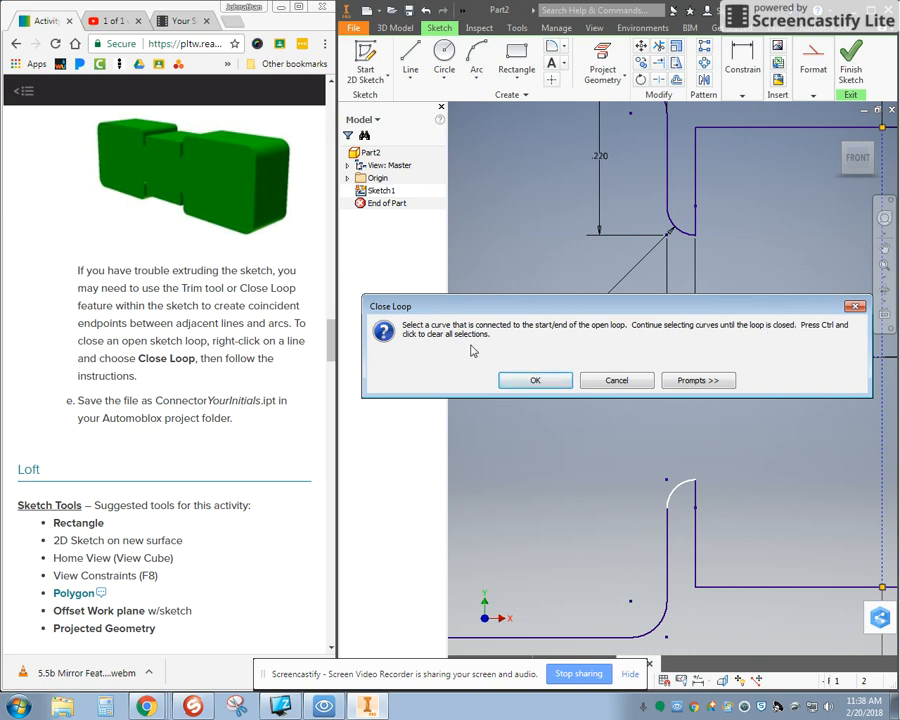
left_click(536, 380)
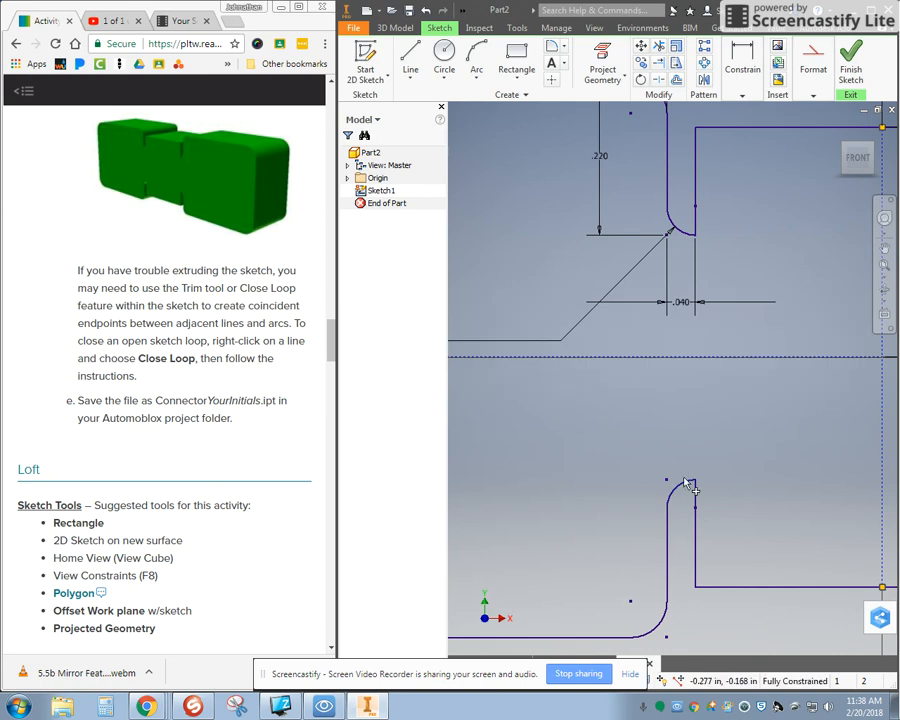
left_click(697, 510)
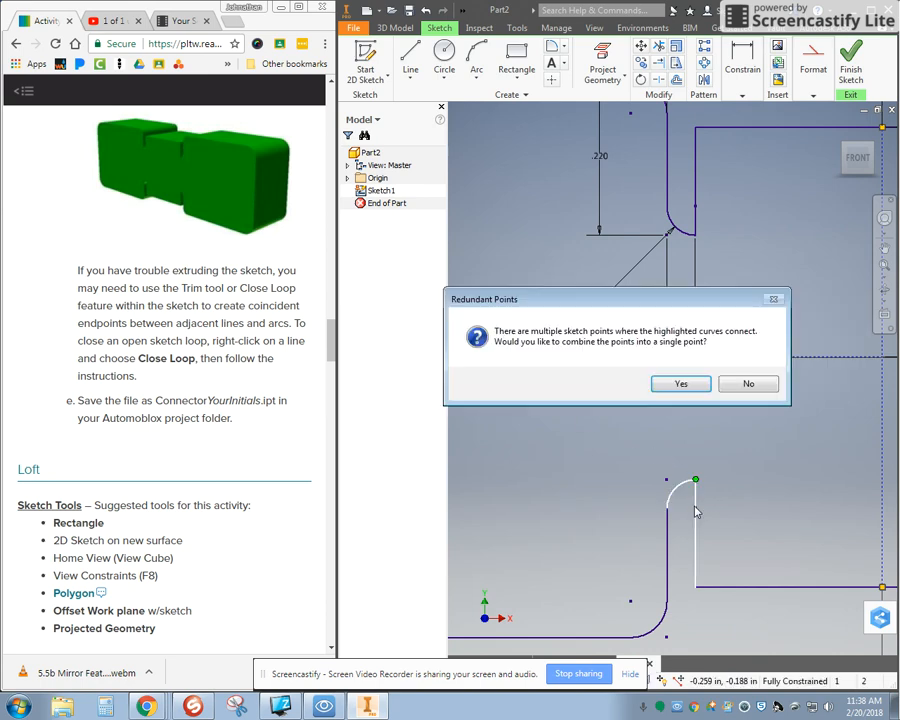
left_click(683, 384)
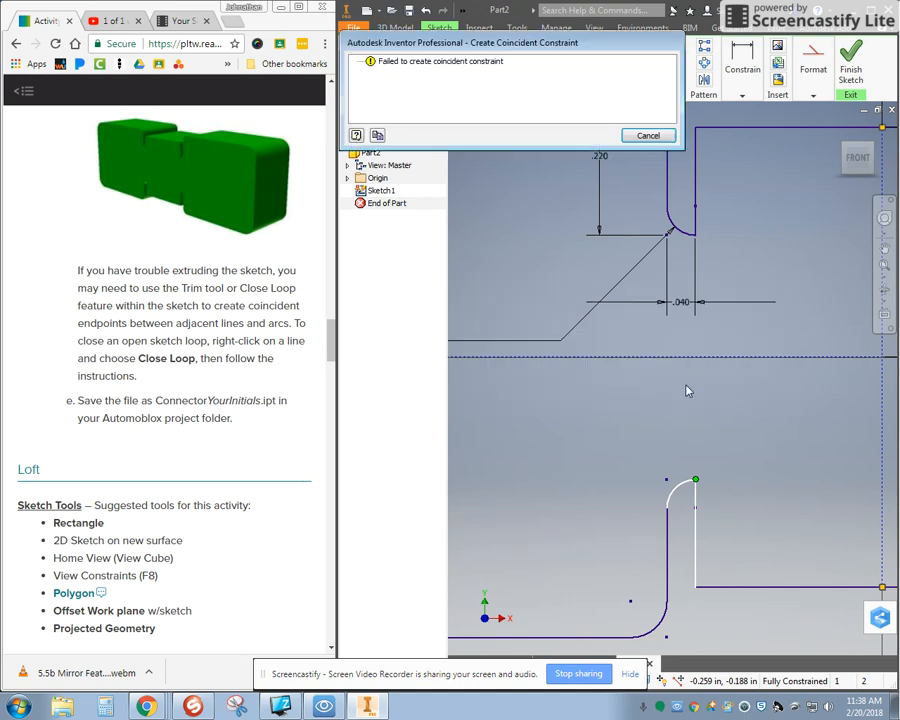
left_click(648, 135)
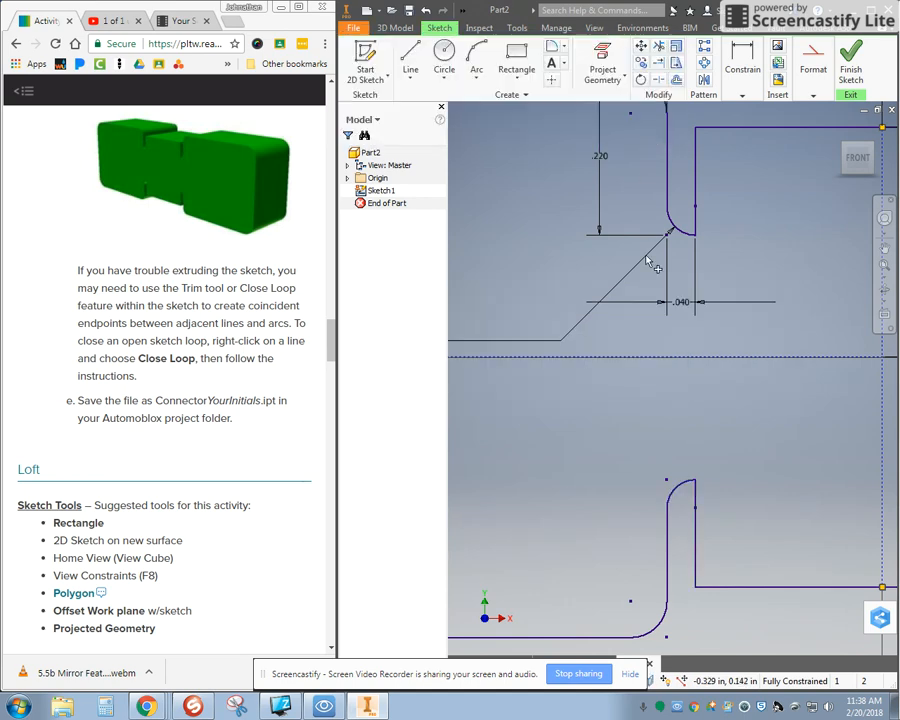
Try Close Loop again, pairing the lower-left slot's arc with its outer vertical edge.
right_click(672, 503)
left_click(638, 501)
left_click(675, 493)
left_click(669, 516)
left_click(601, 418)
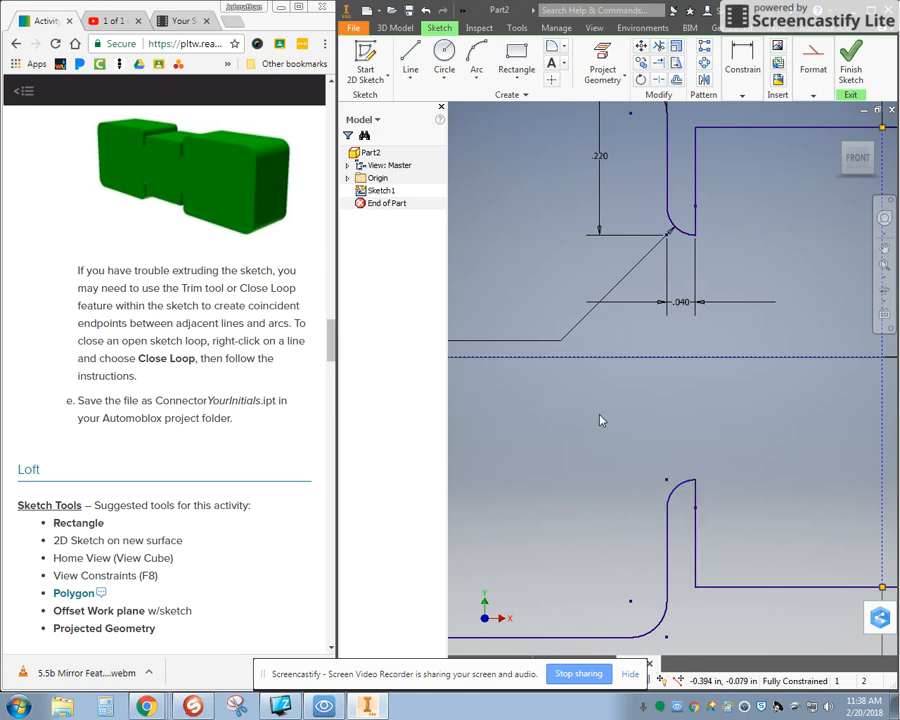
Undo both mirror operations and the repositioning of the 0.32 in dimension.
left_click(678, 485)
key("ctrl+z")
key("ctrl+z")
key("ctrl+z")
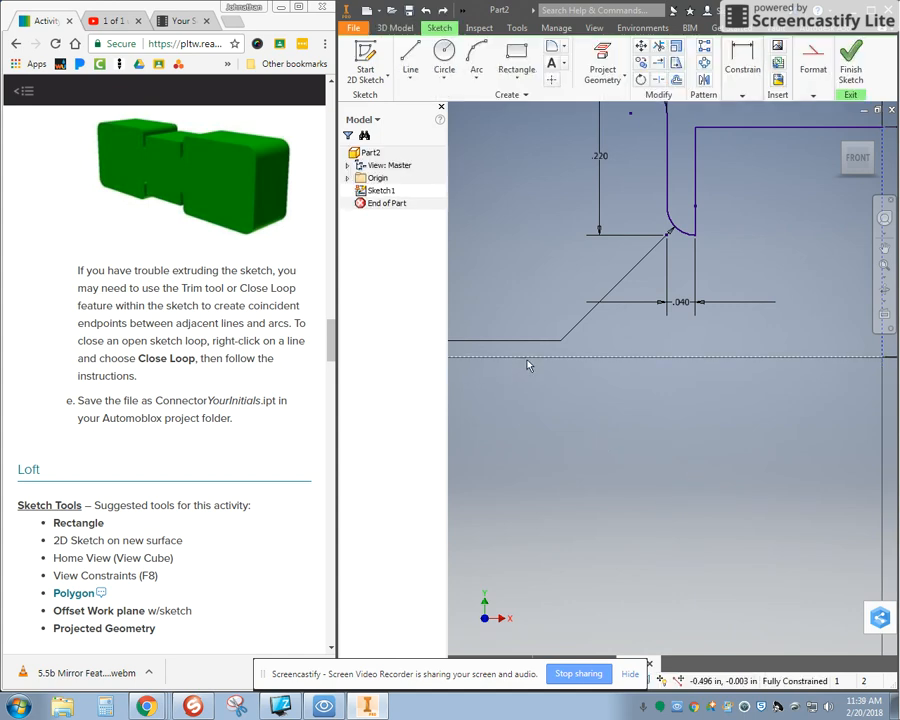
scroll(489, 413, "up", 4)
scroll(522, 428, "down", 3)
scroll(700, 370, "down", 2)
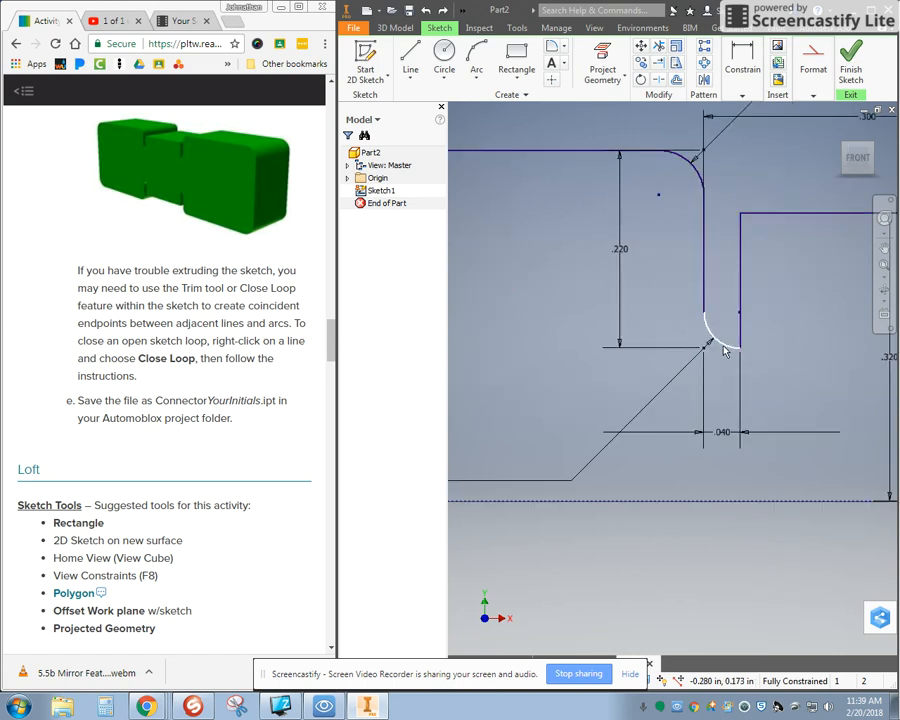